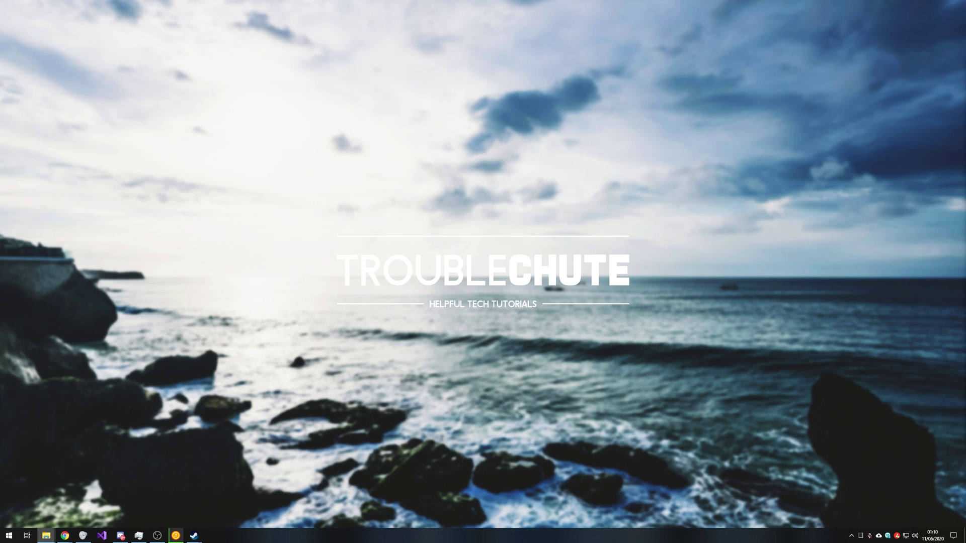
- Switch to Discord and view the Roles page in TroubleChute's Server settings, leaving the settings again
click(120, 535)
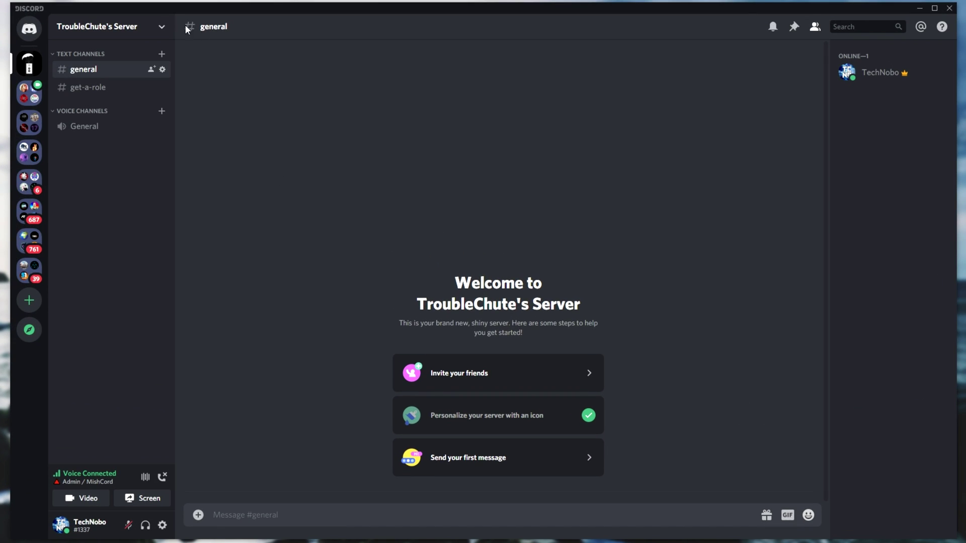
click(134, 28)
click(119, 90)
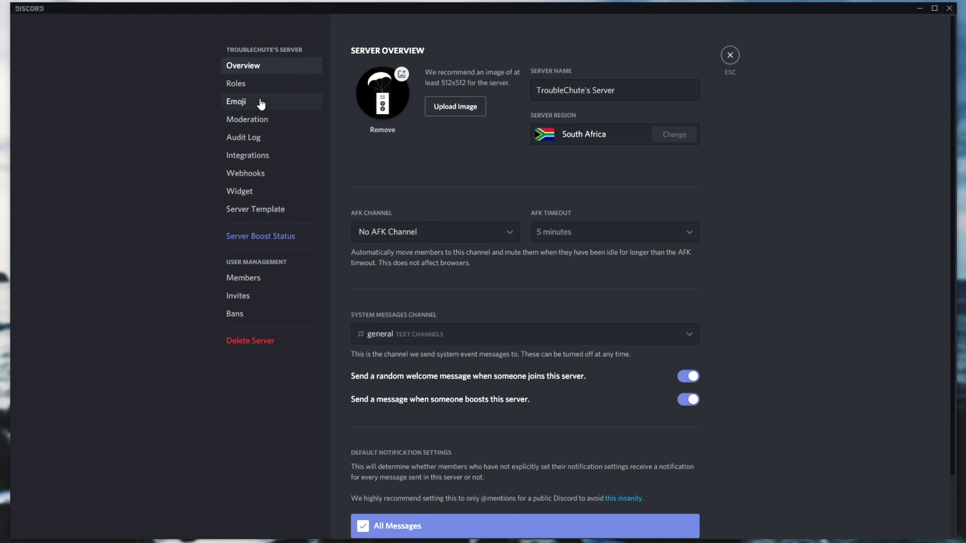
click(239, 83)
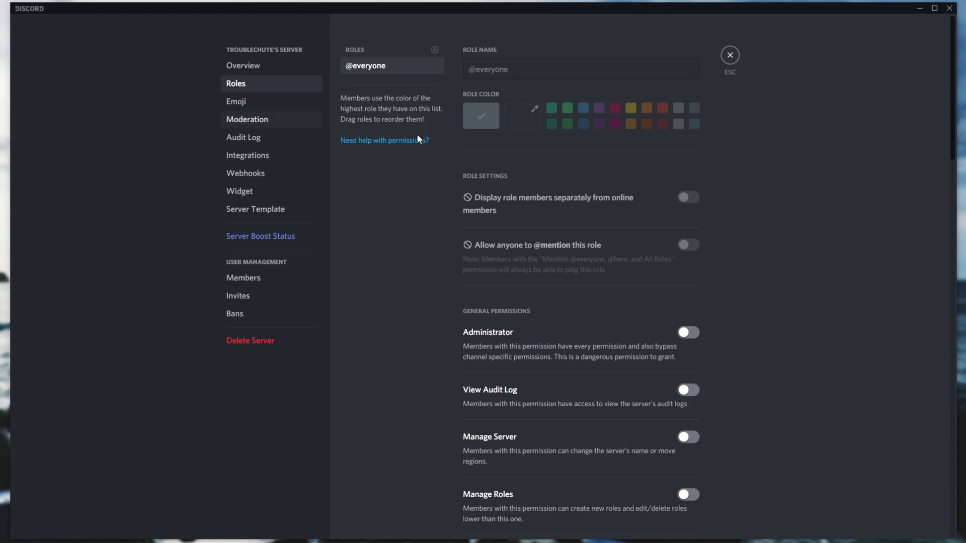
click(730, 57)
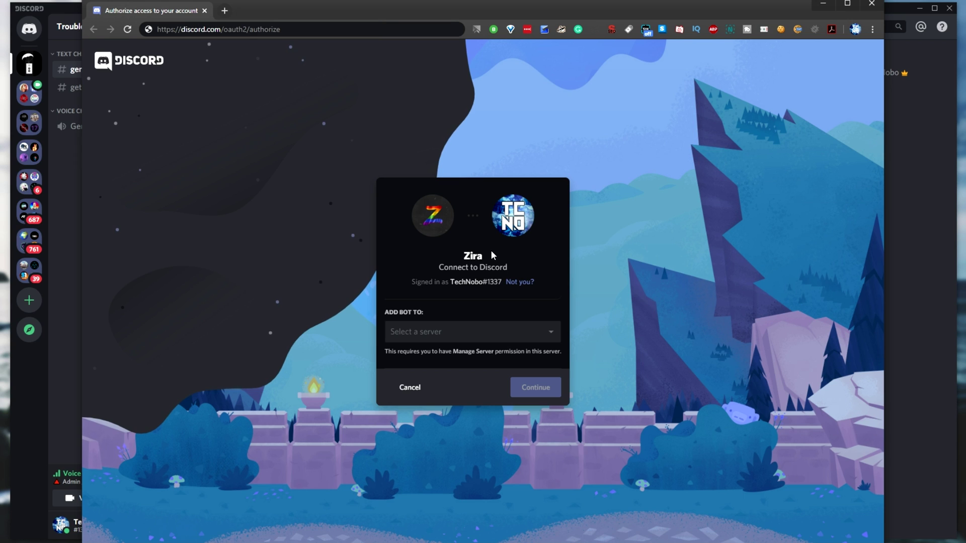
- Authorize the Zira bot for TroubleChute's Server with all requested permissions, complete the human check, and close the authorization page
click(210, 31)
drag(220, 29, 157, 29)
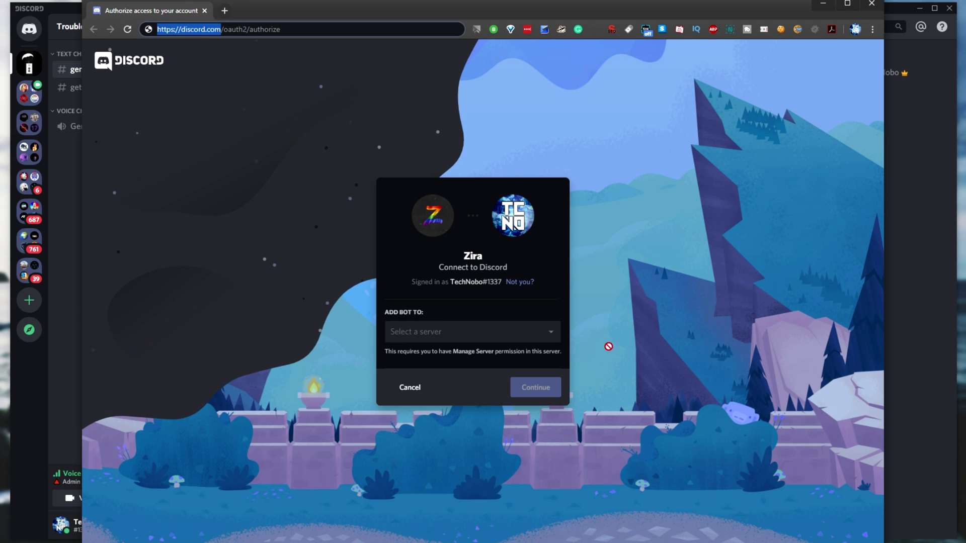
click(542, 333)
click(452, 351)
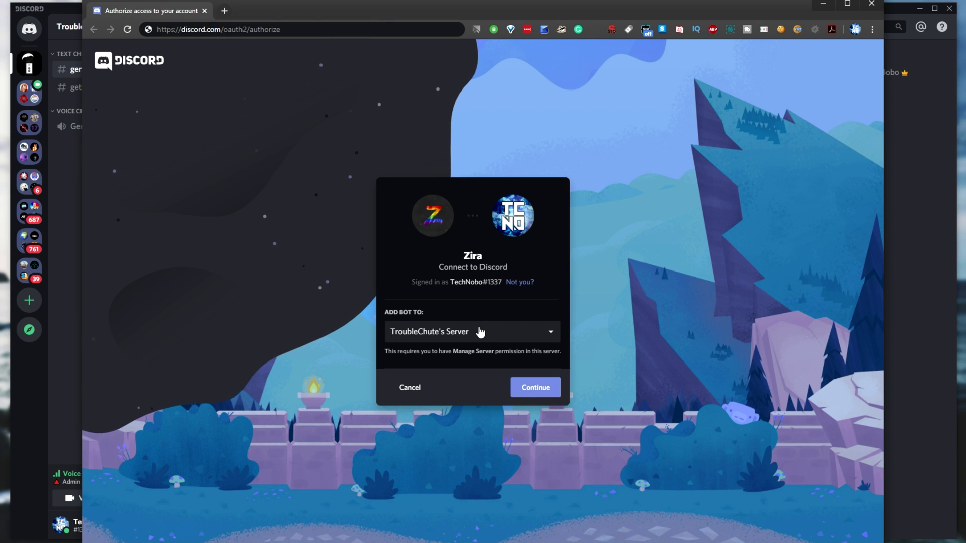
click(548, 389)
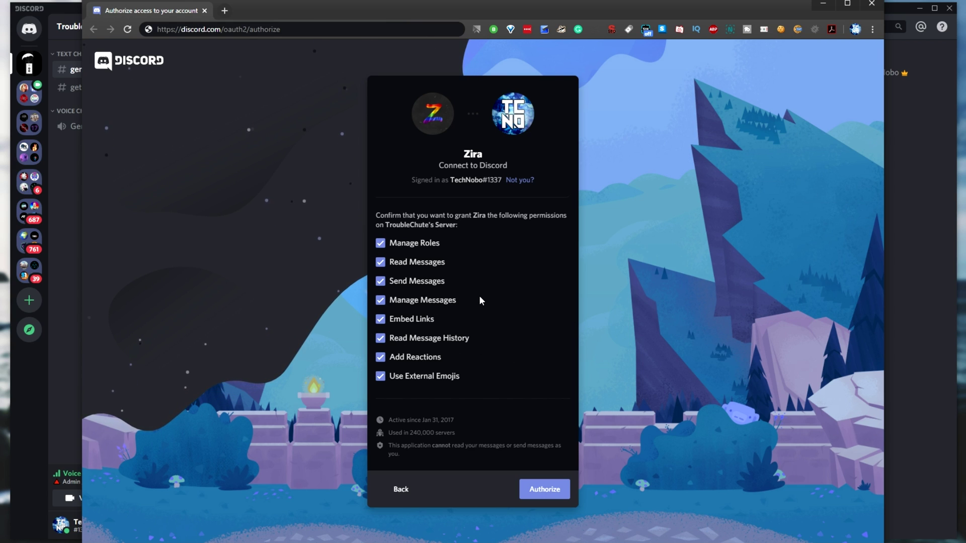
click(554, 490)
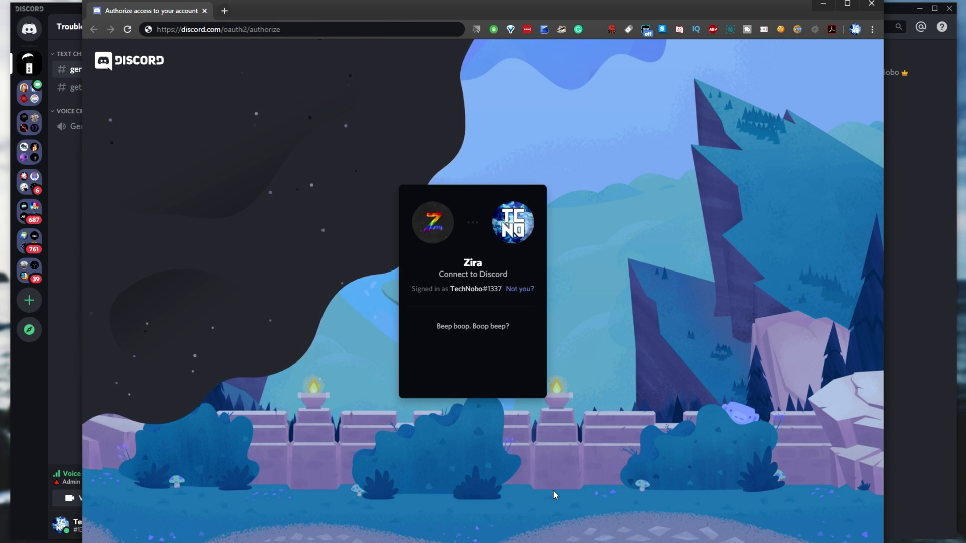
click(409, 362)
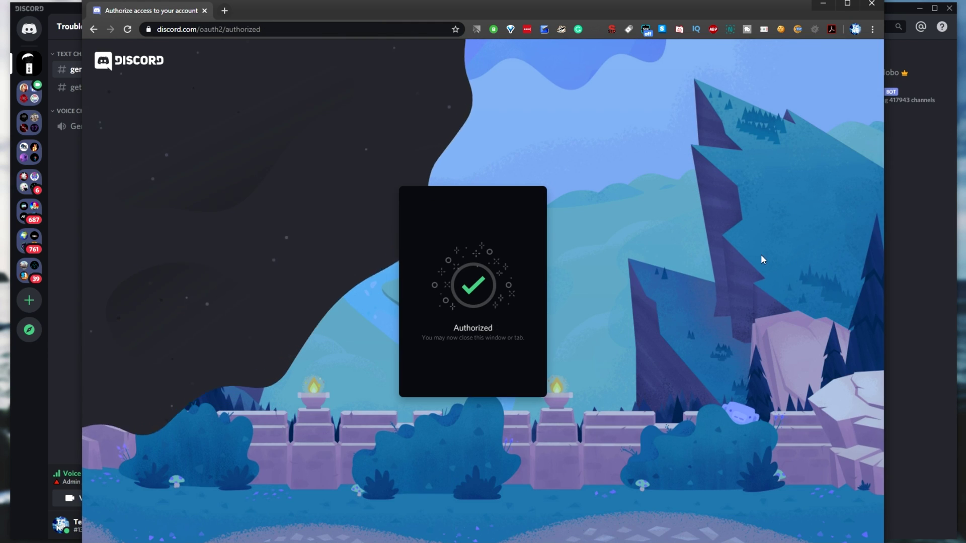
click(870, 3)
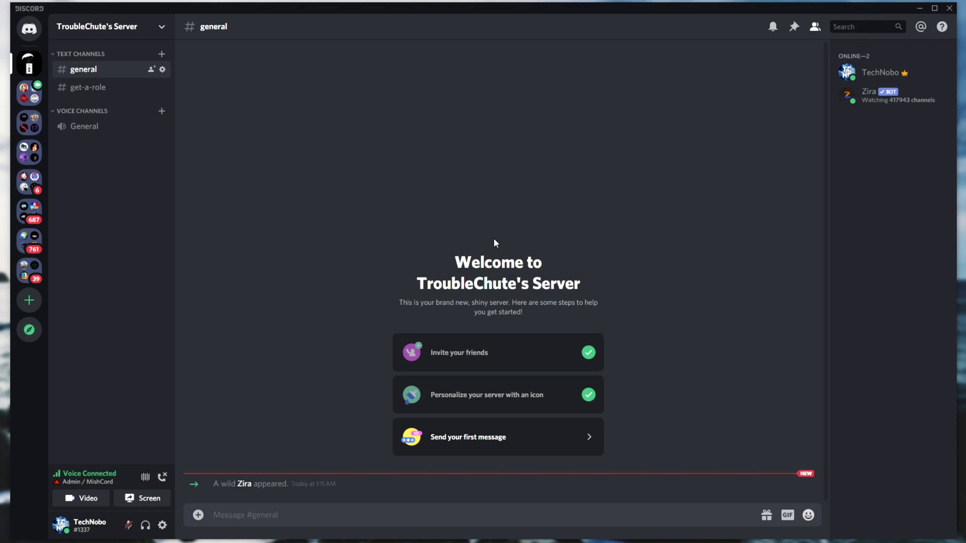
- View the Zira bot's profile card from its join message and open the get-a-role channel
click(244, 484)
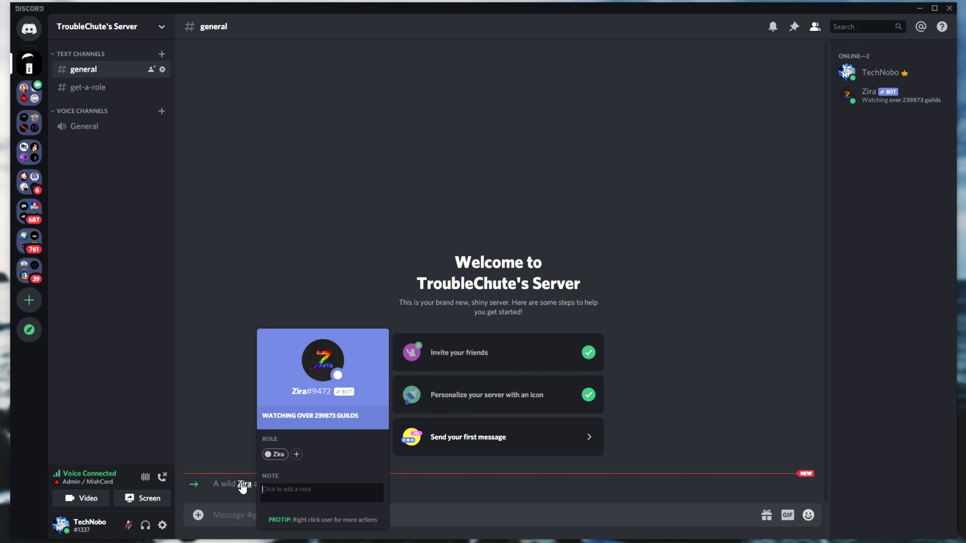
click(425, 264)
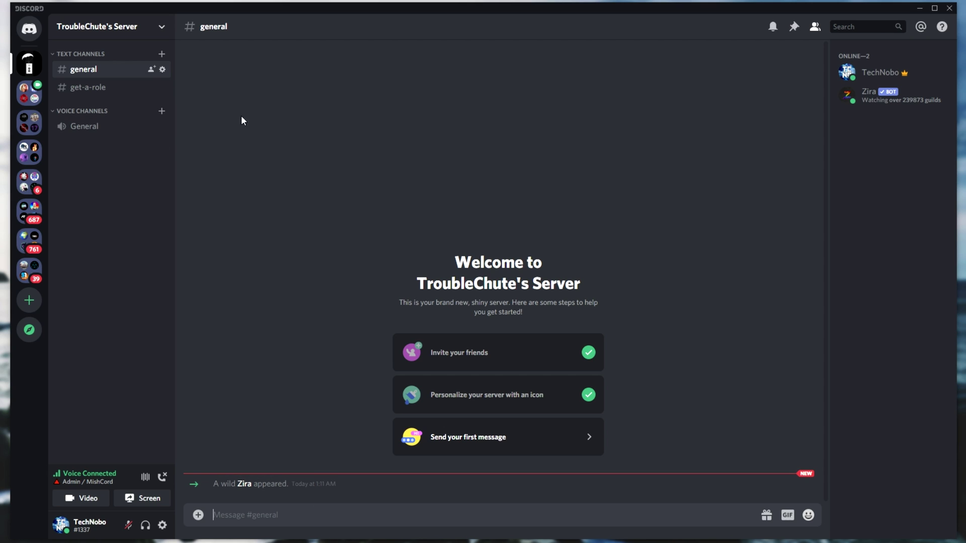
click(118, 93)
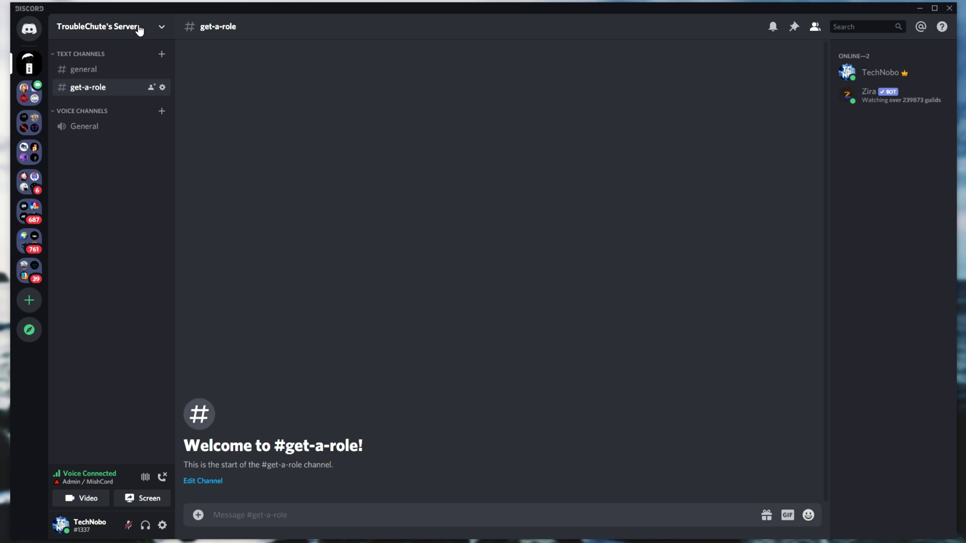
- Create a server role named Test with a yellow color, display its members separately from online members, and save it
click(140, 31)
click(133, 95)
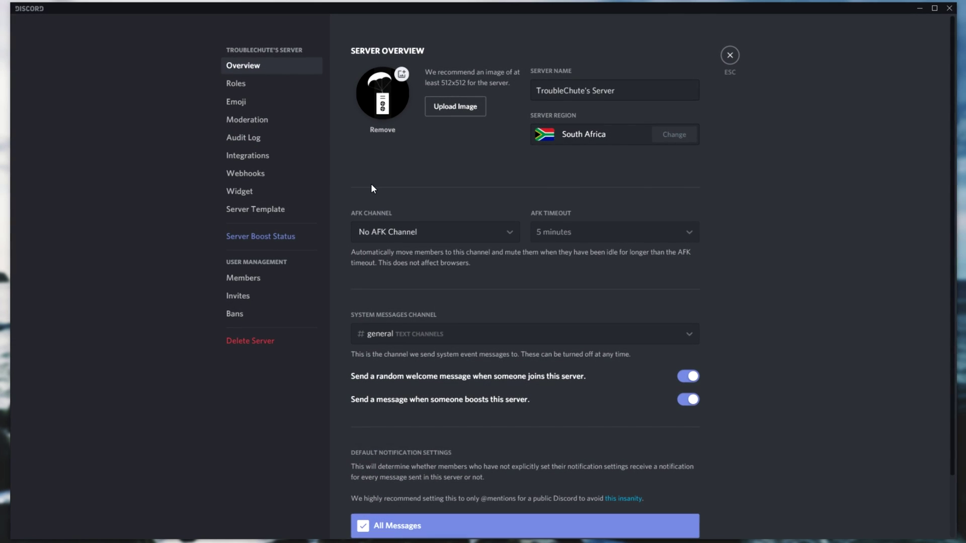
click(261, 84)
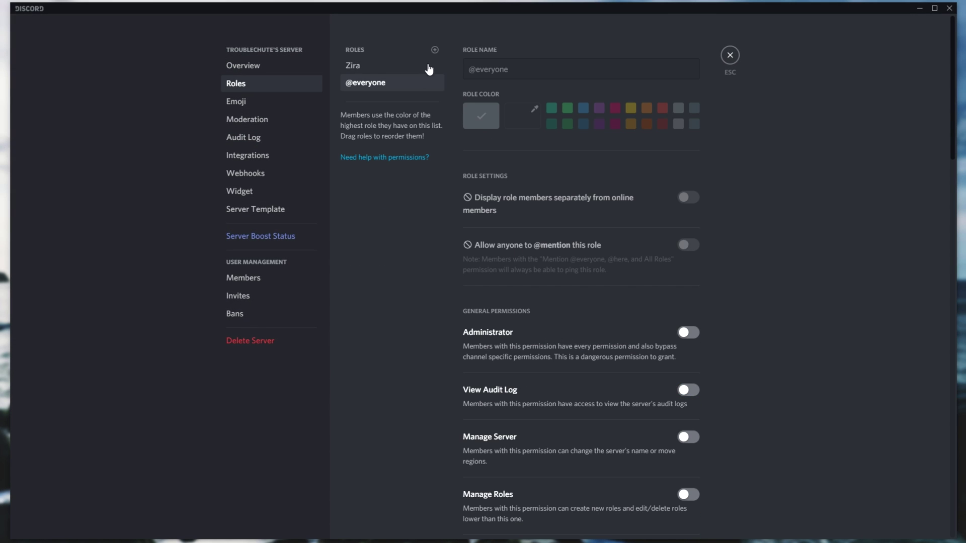
click(435, 50)
text(Test)
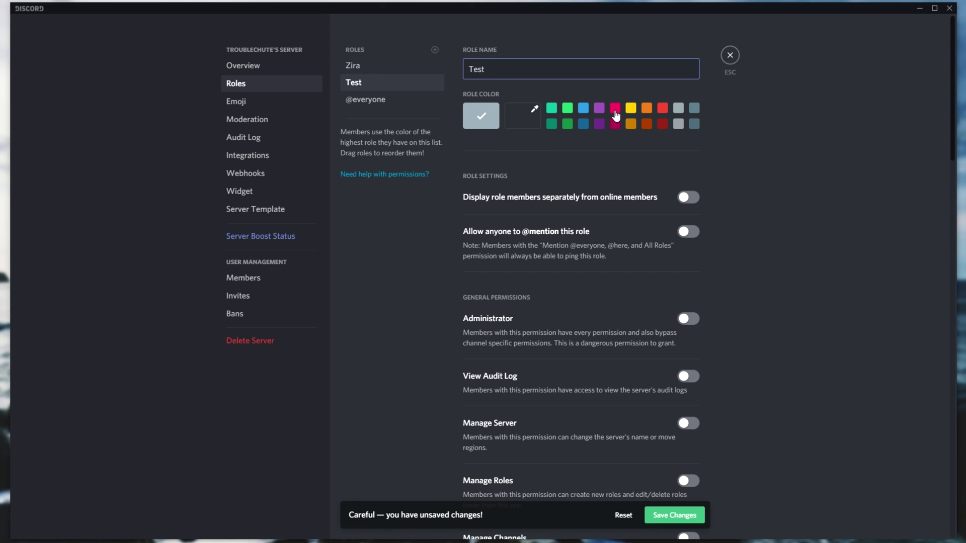
click(628, 111)
click(688, 197)
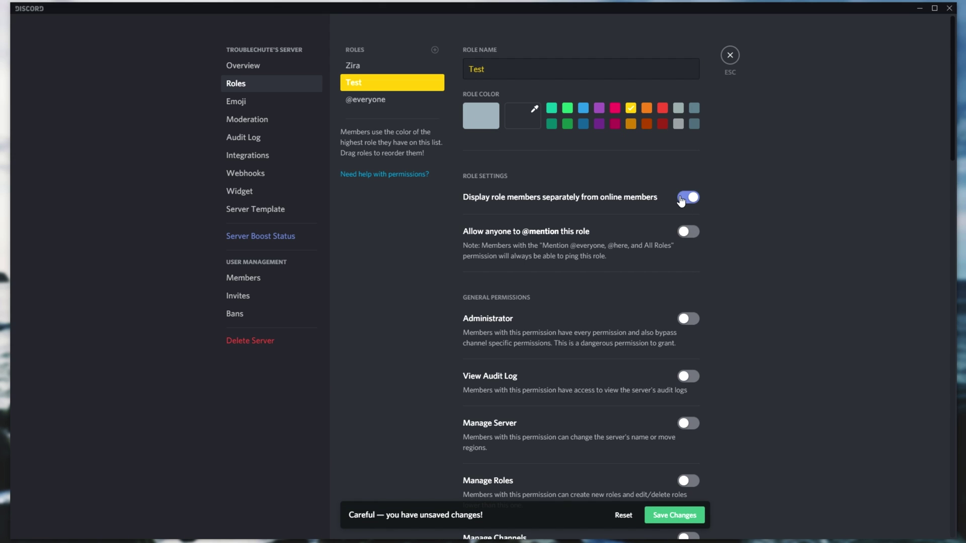
click(693, 516)
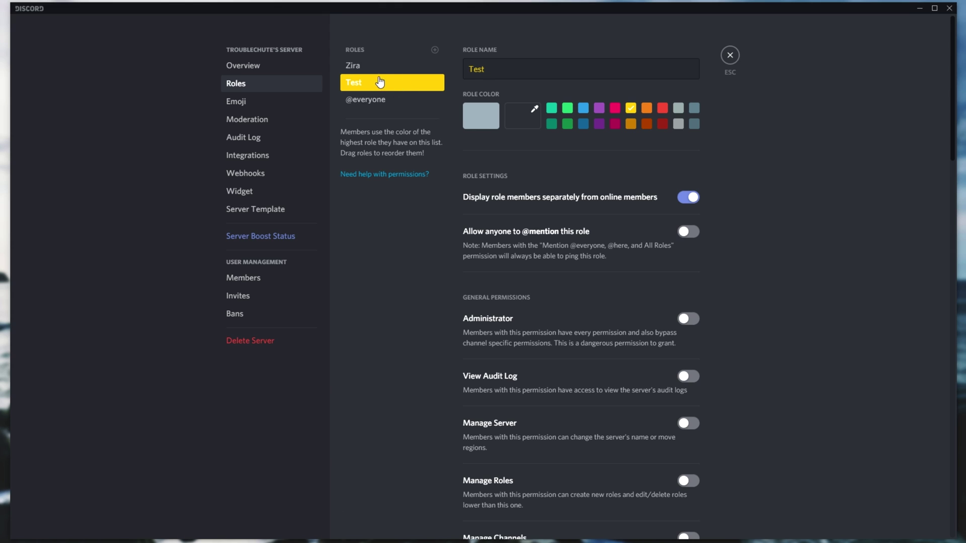
- Try reordering the Test and Zira roles, put Zira back above Test, and close the server settings
mouse_move(370, 72)
mouse_down()
mouse_move(379, 65)
mouse_move(382, 83)
mouse_move(375, 55)
mouse_up()
drag(357, 67, 363, 65)
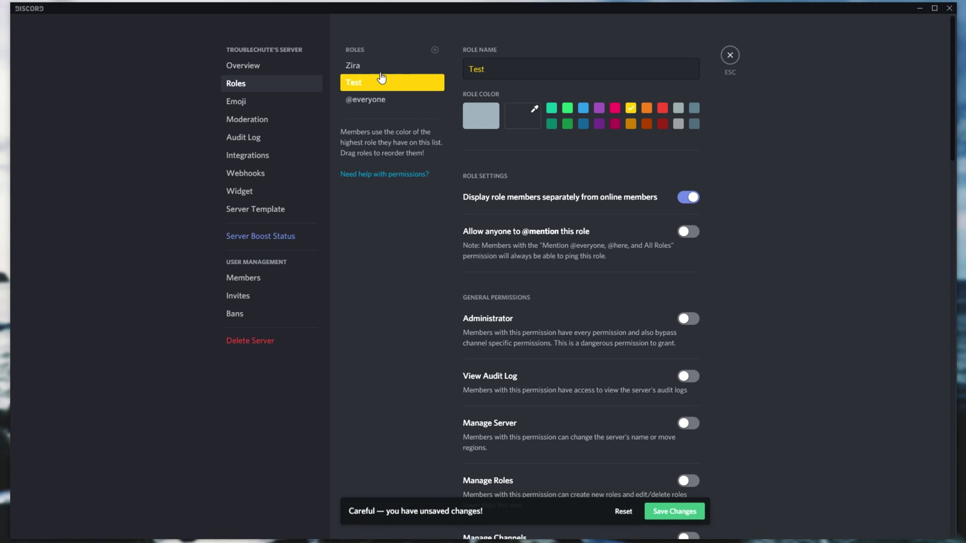
click(730, 56)
- Check the roles assigned to the server owner on their profile card
click(882, 73)
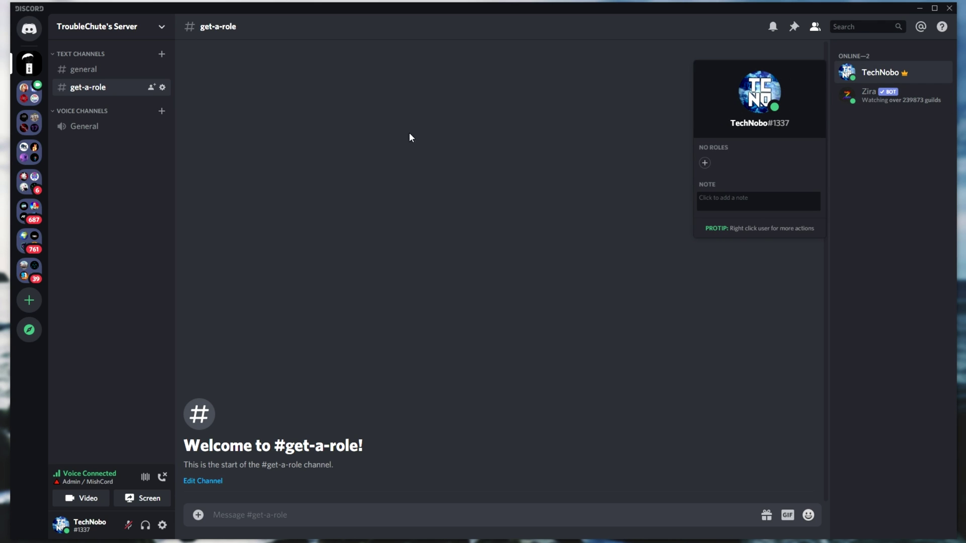
click(349, 139)
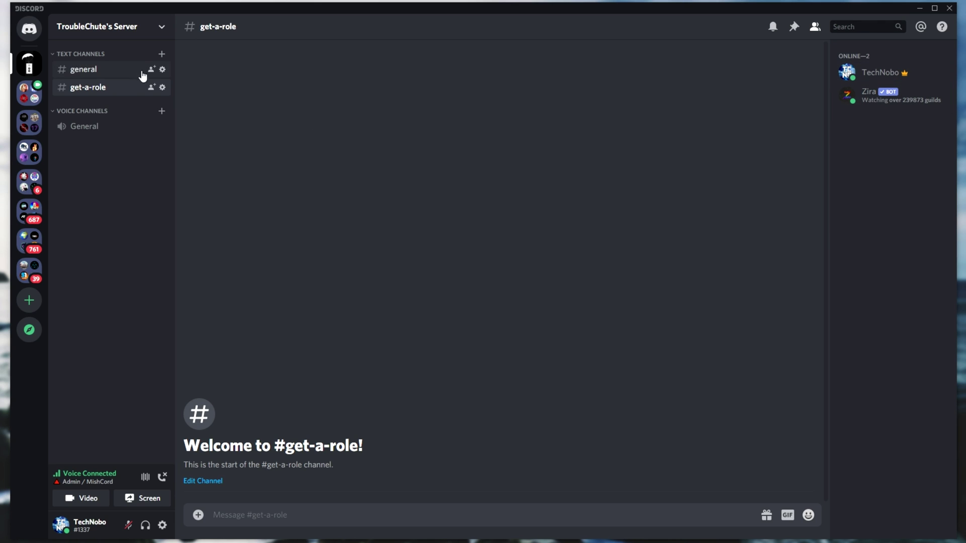
- Create a text channel named bot under Text Channels and open it
click(162, 54)
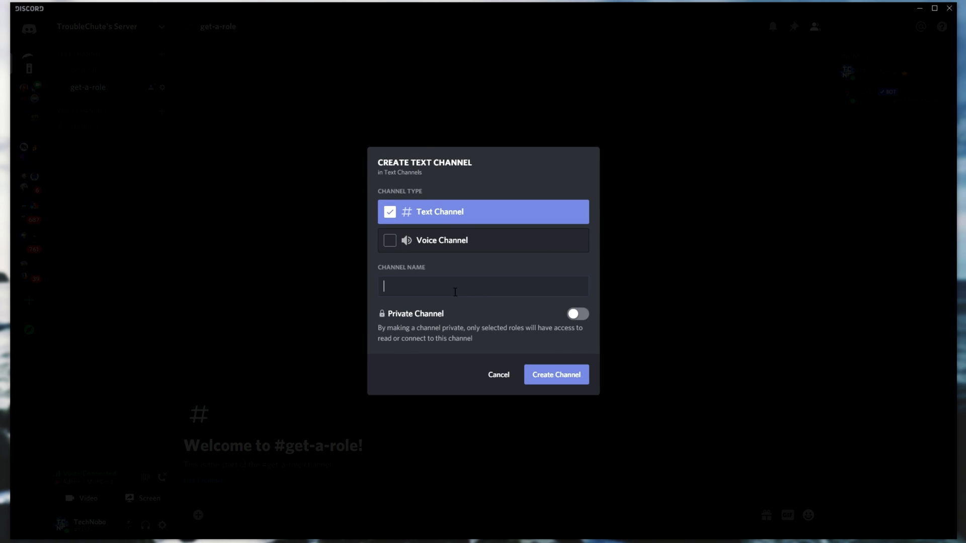
text(bot)
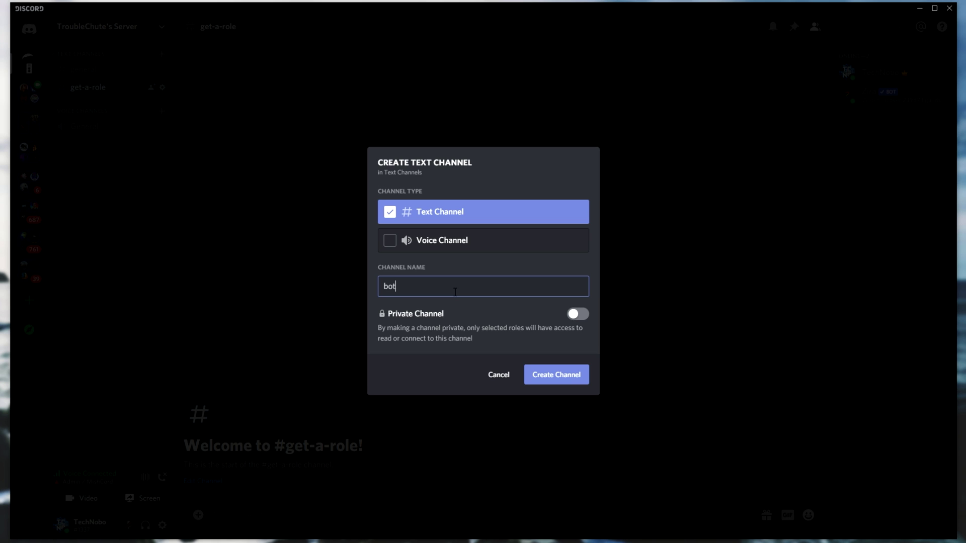
click(534, 376)
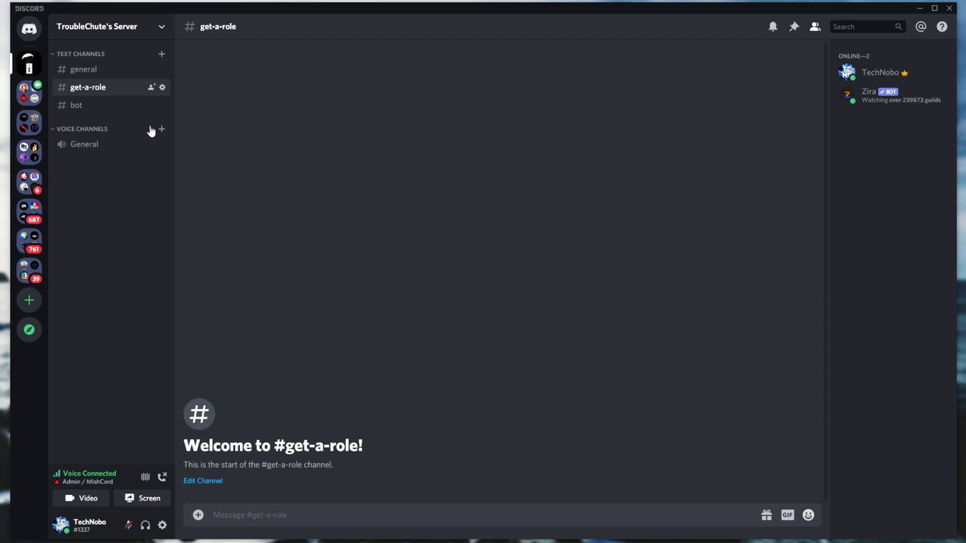
click(120, 105)
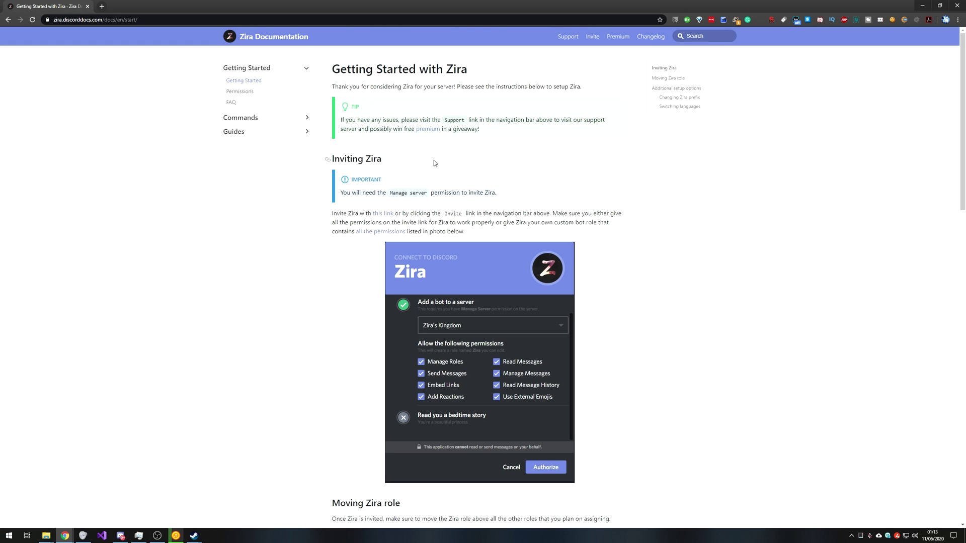
- Read the Zira documentation in the browser down to the section on changing the bot's prefix with z/config prefix
scroll(433, 160, down, 10)
scroll(547, 234, down, 3)
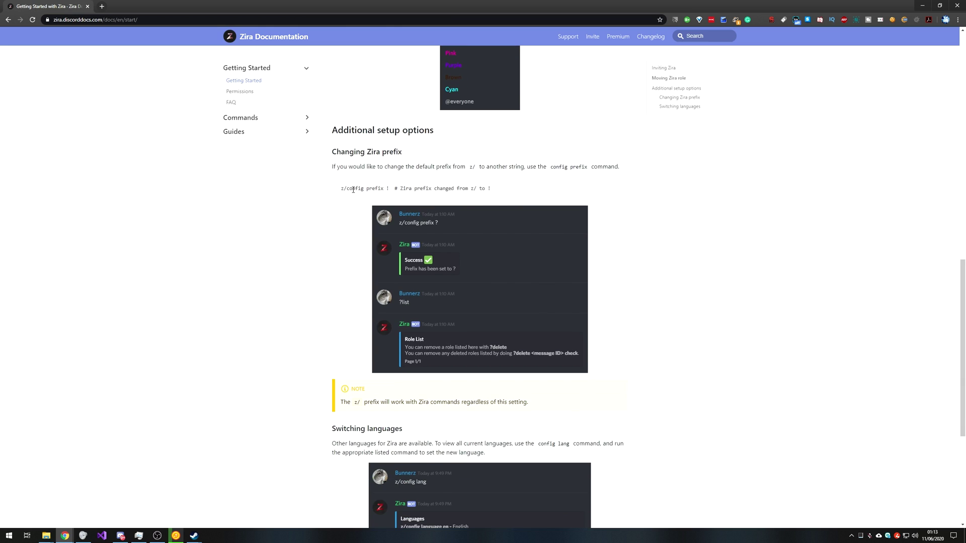
drag(341, 190, 365, 190)
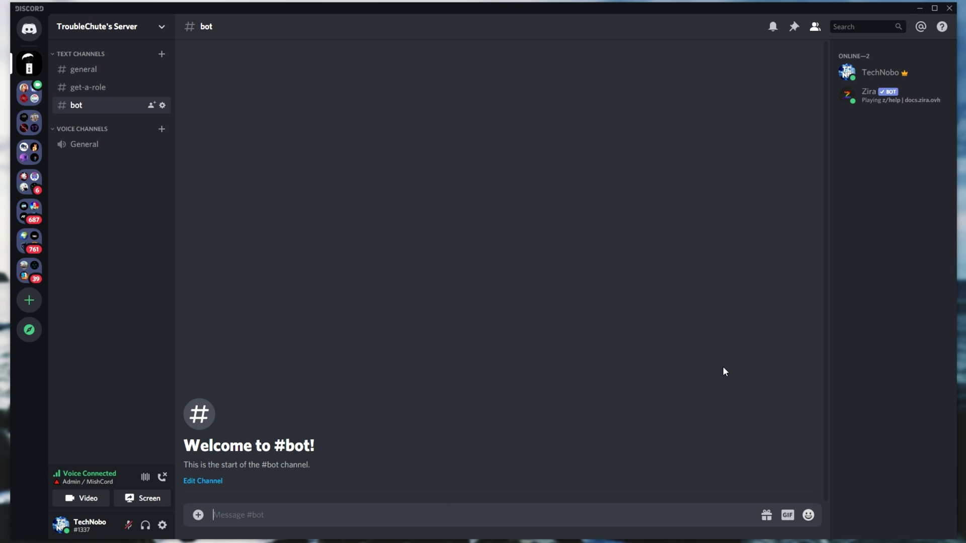
- Send z/help in Discord's bot channel and review the z/channel and z/message commands in Zira's reply
text(z/help)
key(Return)
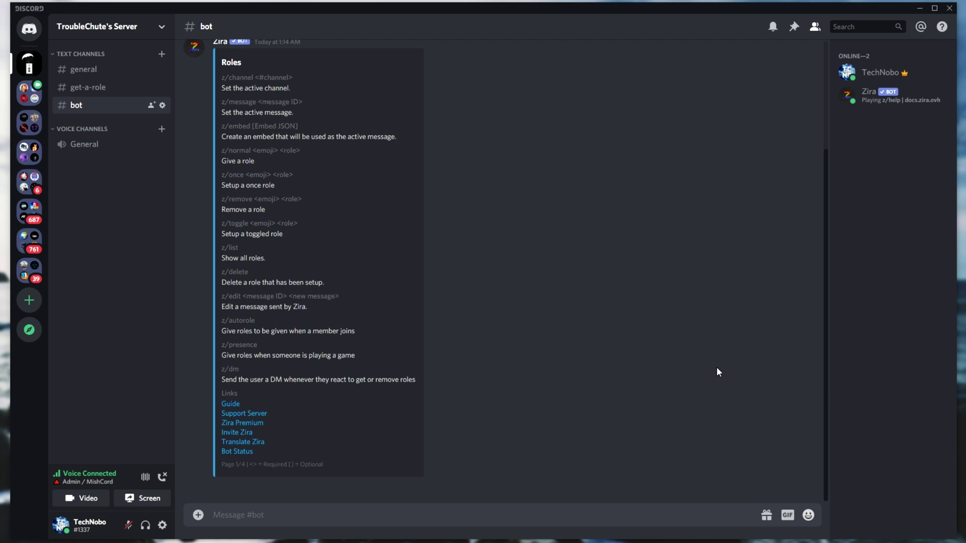
scroll(400, 374, up, 3)
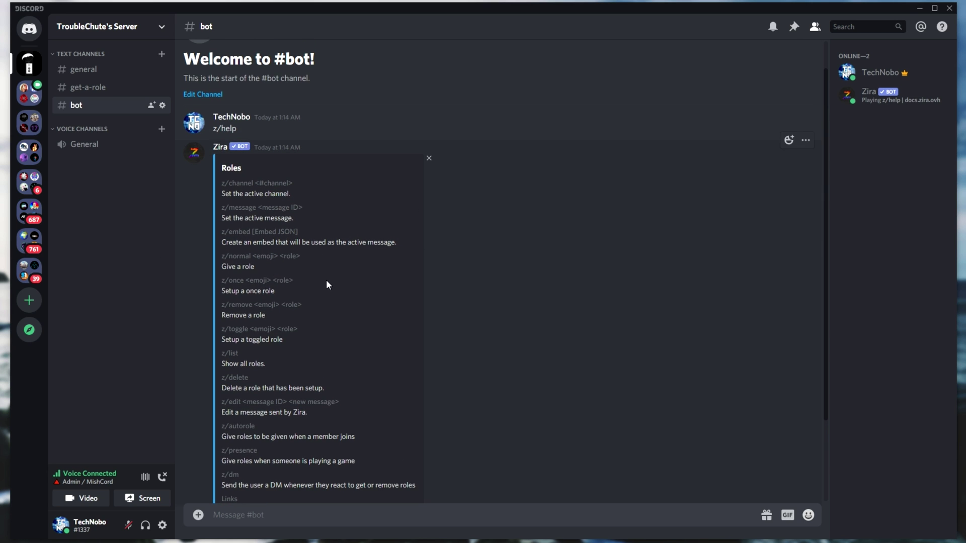
drag(298, 185, 219, 184)
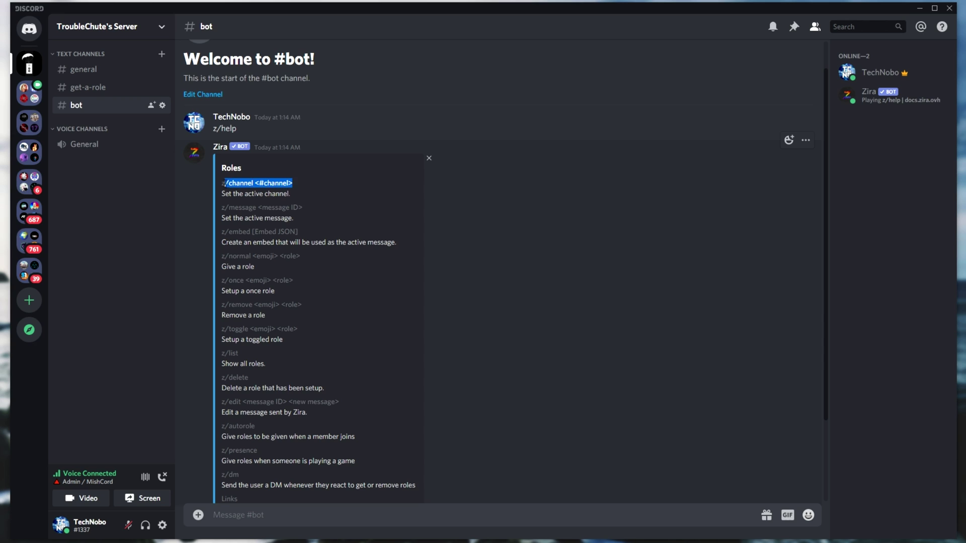
drag(313, 209, 216, 210)
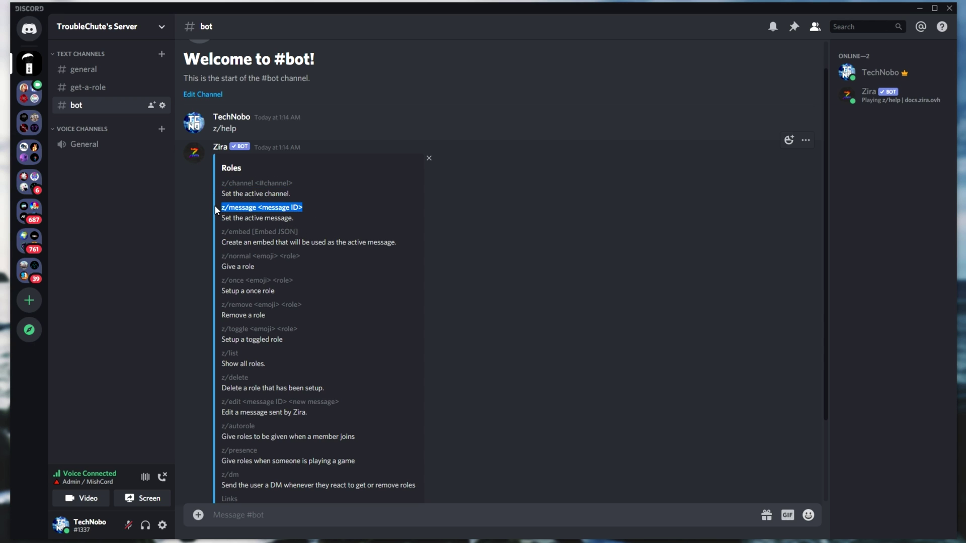
click(266, 270)
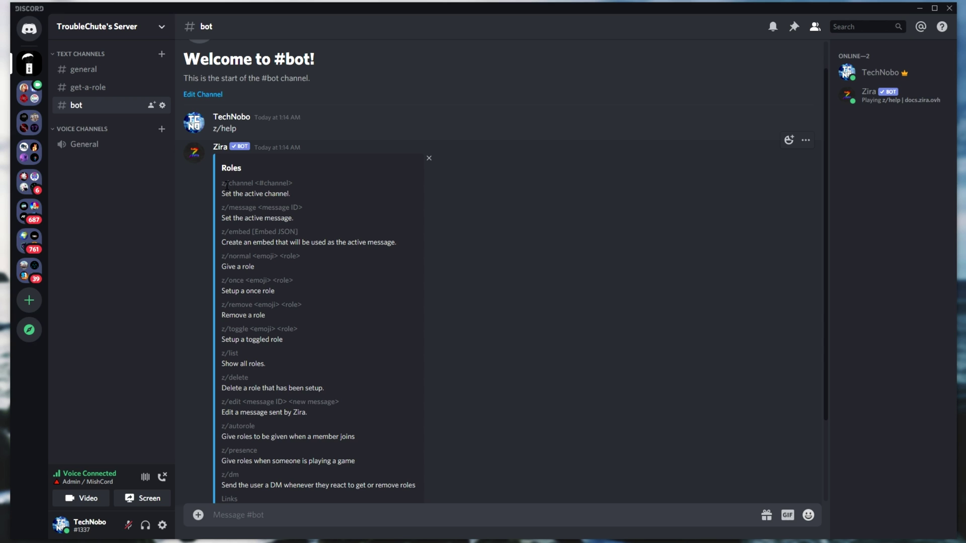
- Set get-a-role as Zira's active channel by sending z/channel #get-a-role in the bot channel
drag(222, 183, 294, 183)
click(378, 460)
text(z/channel #)
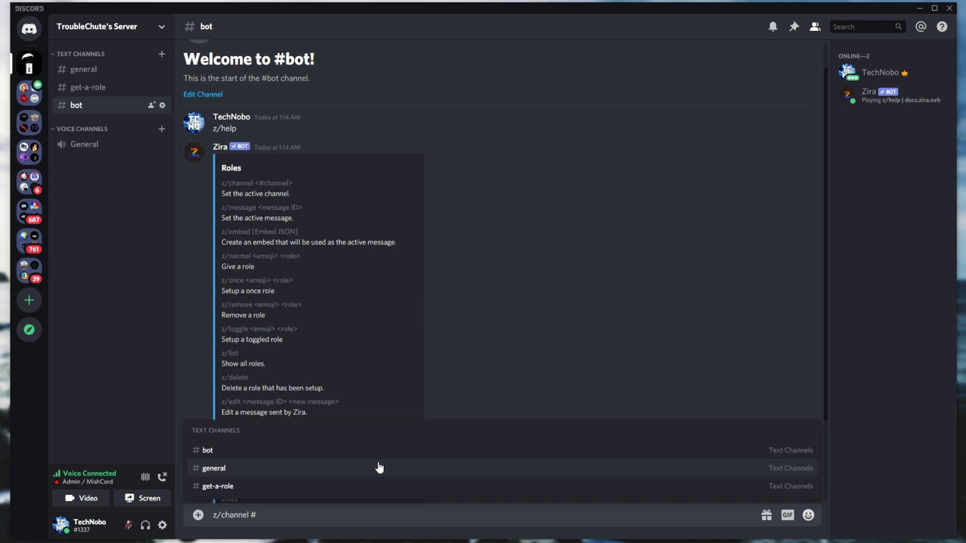
click(300, 490)
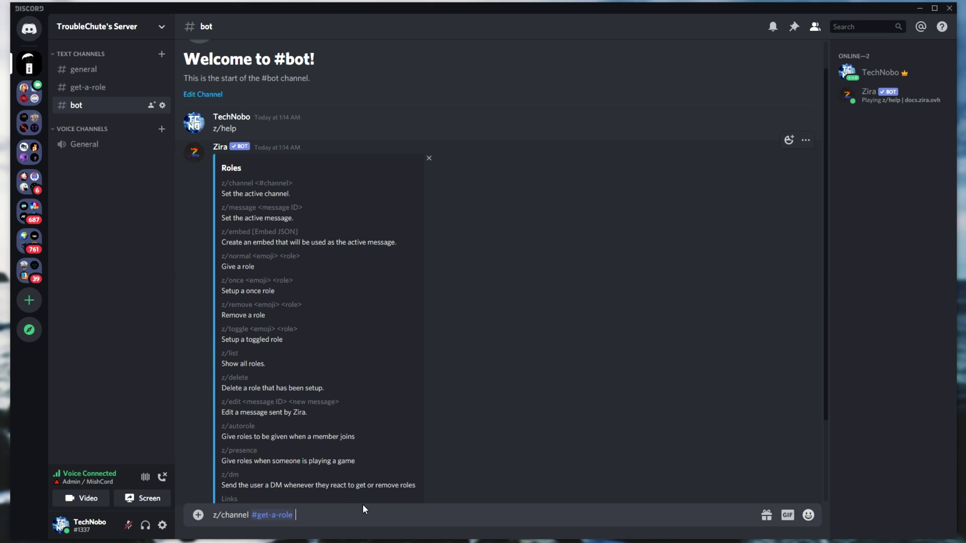
key(Return)
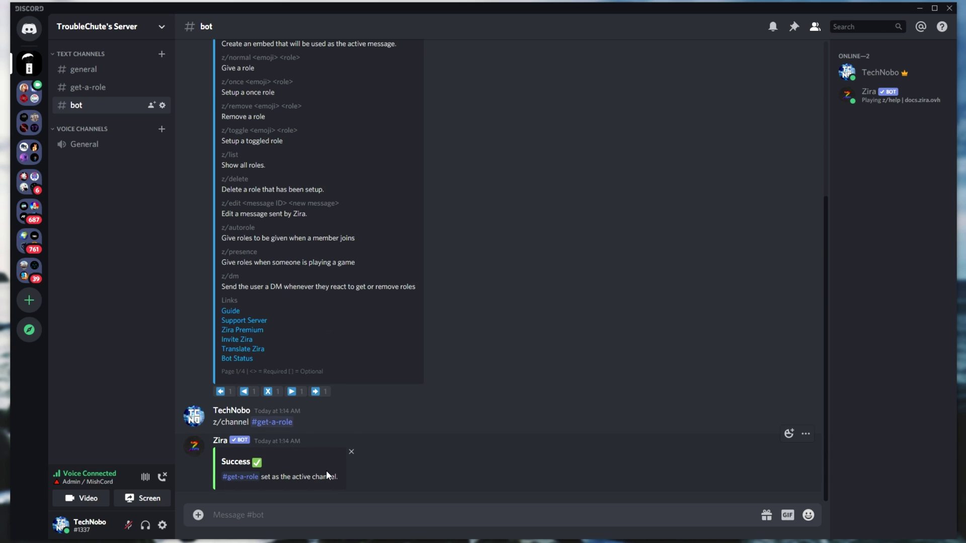
- Send z/message React below and you'll get a role in the bot channel to create Zira's active message
scroll(326, 470, up, 4)
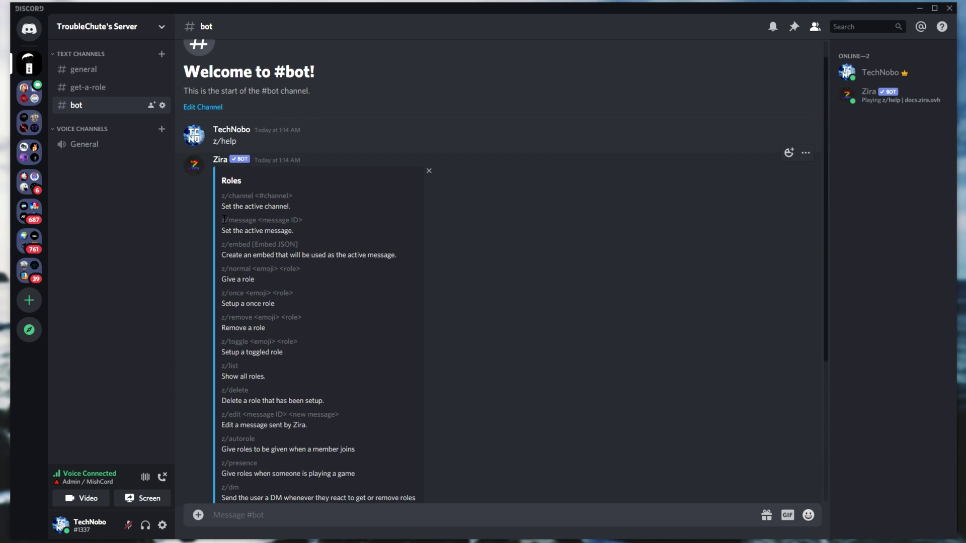
drag(221, 219, 309, 225)
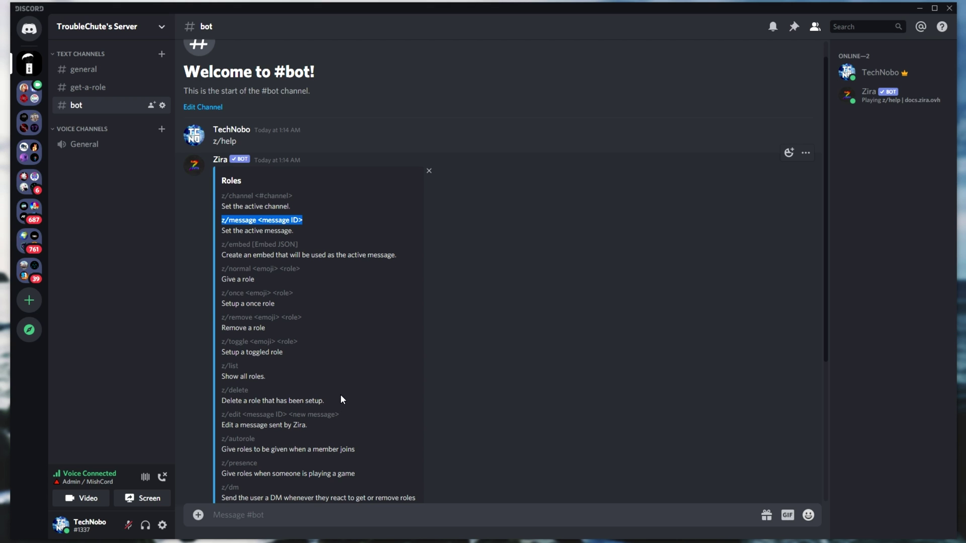
scroll(348, 413, down, 4)
text(z/message)
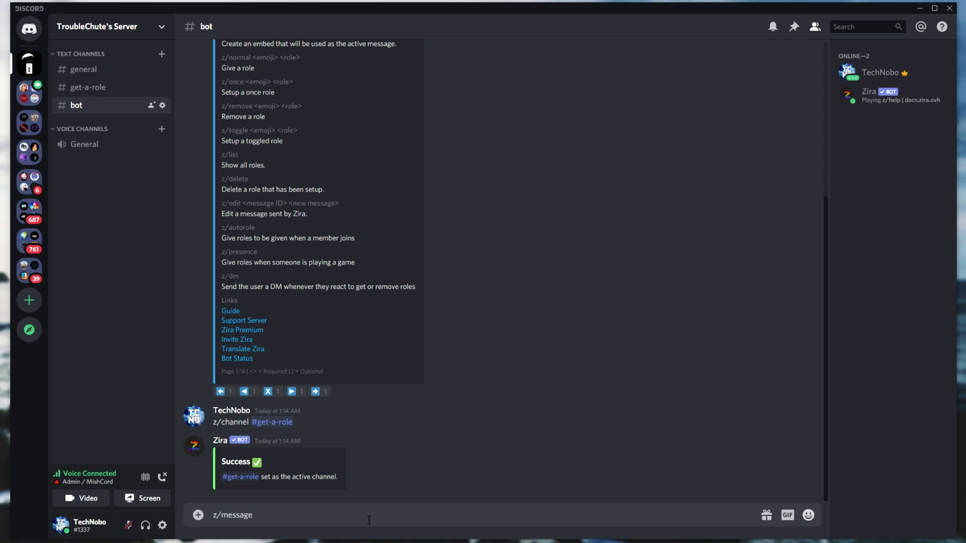
text( React below and you'll get a role)
key(Return)
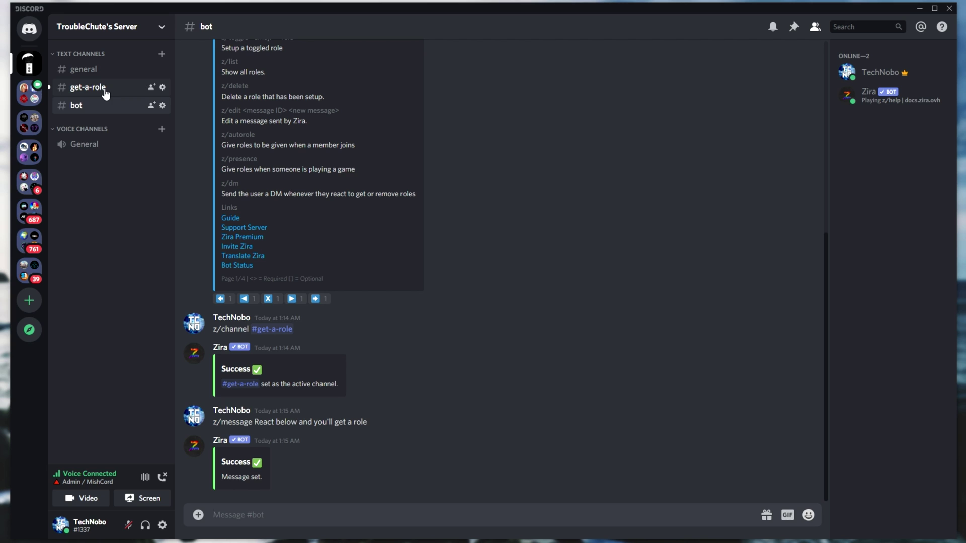
- Check the message Zira posted in the get-a-role channel
click(88, 88)
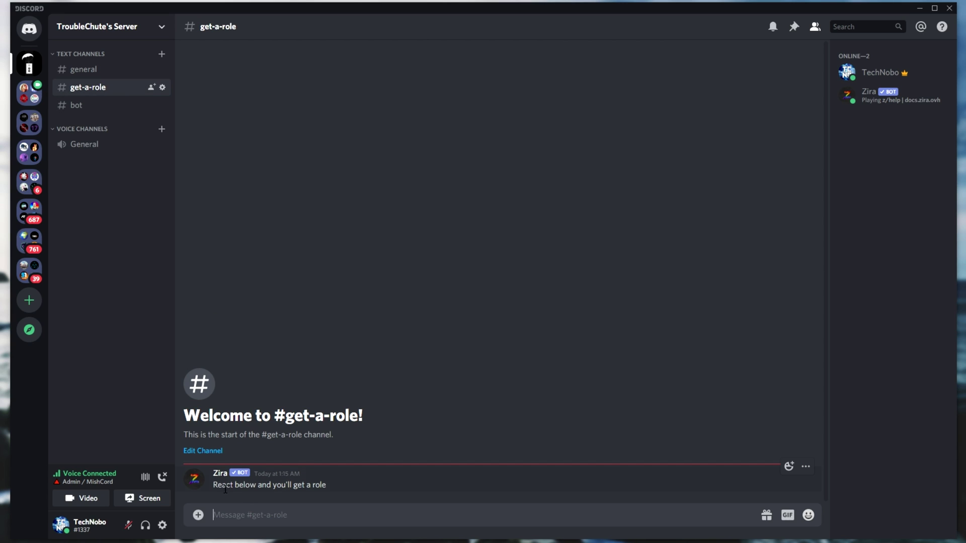
drag(222, 484, 382, 493)
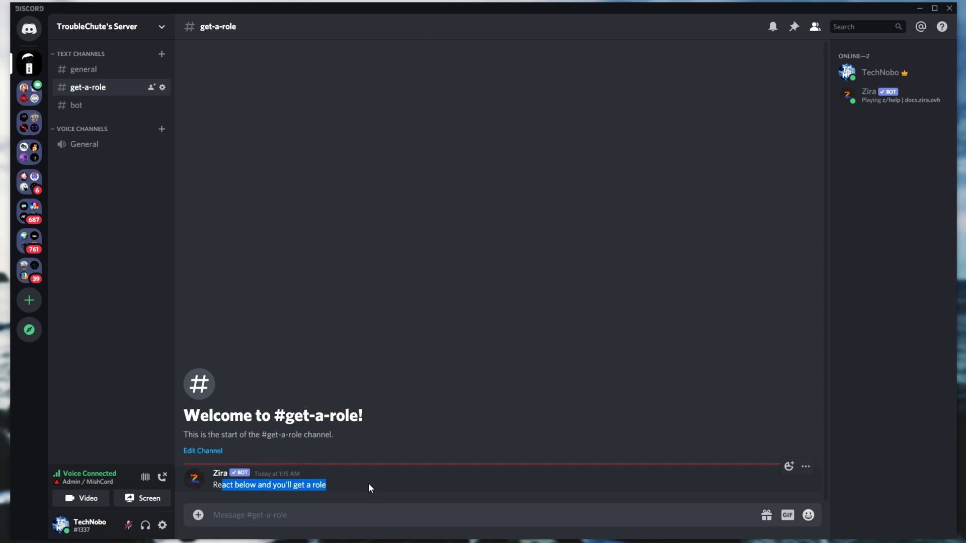
click(368, 483)
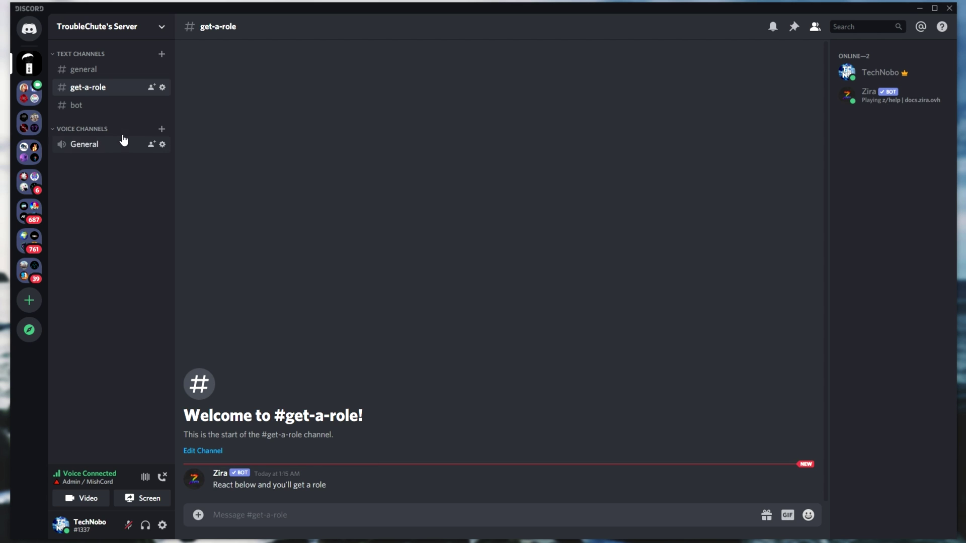
- Begin a z/add command with the blue checkmark emoji in the bot channel's message box
click(125, 105)
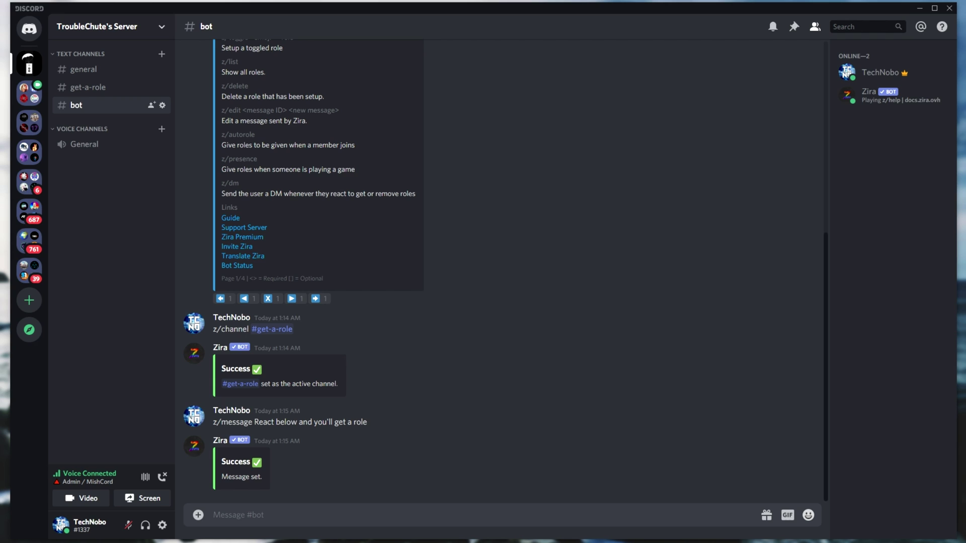
click(473, 521)
text(z/add)
key(ctrl+v)
- Copy the Test role's ID from the server's role settings and return to the bot channel
click(153, 30)
click(88, 95)
click(242, 88)
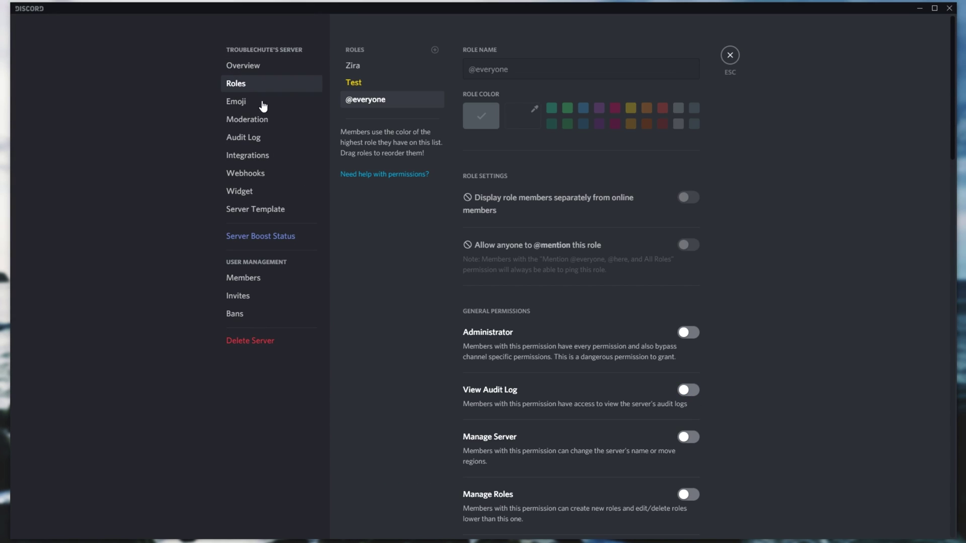
click(380, 86)
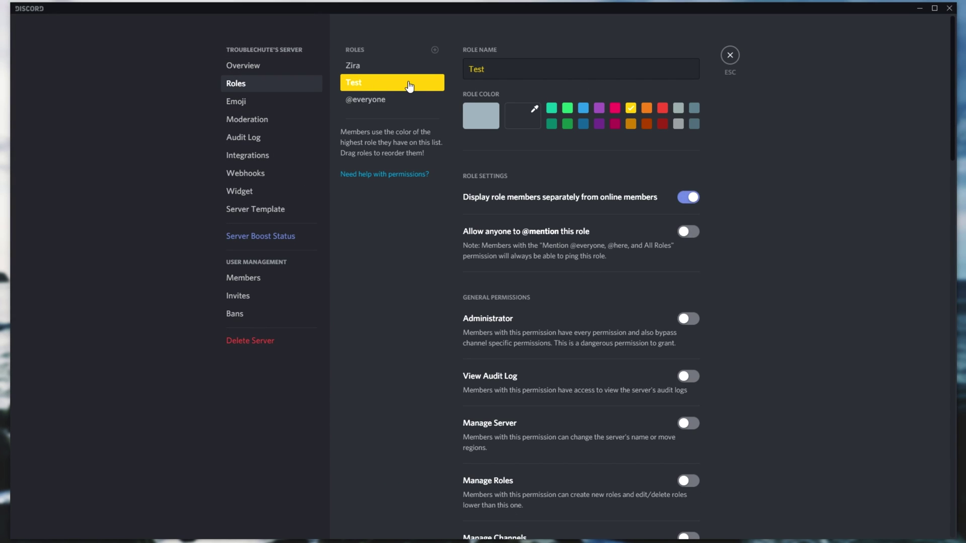
right_click(405, 84)
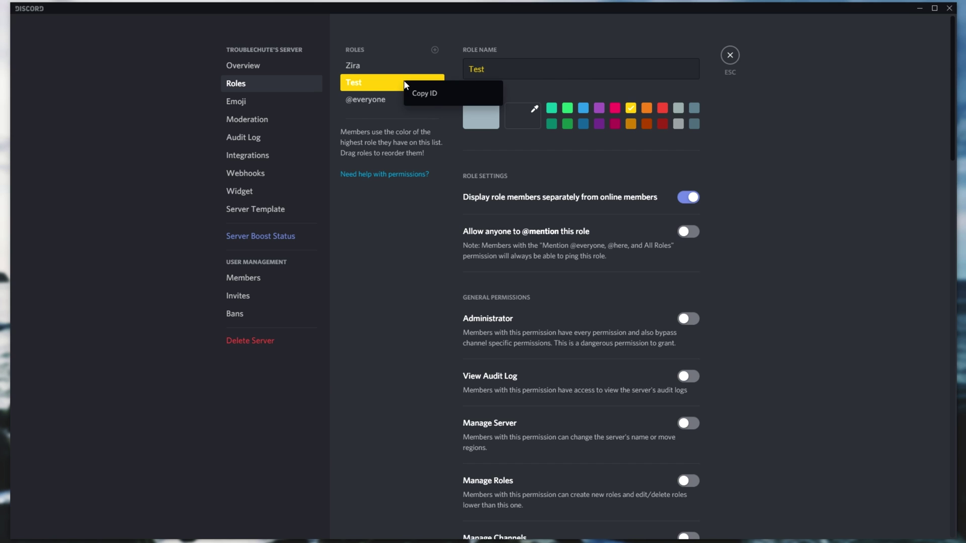
click(432, 96)
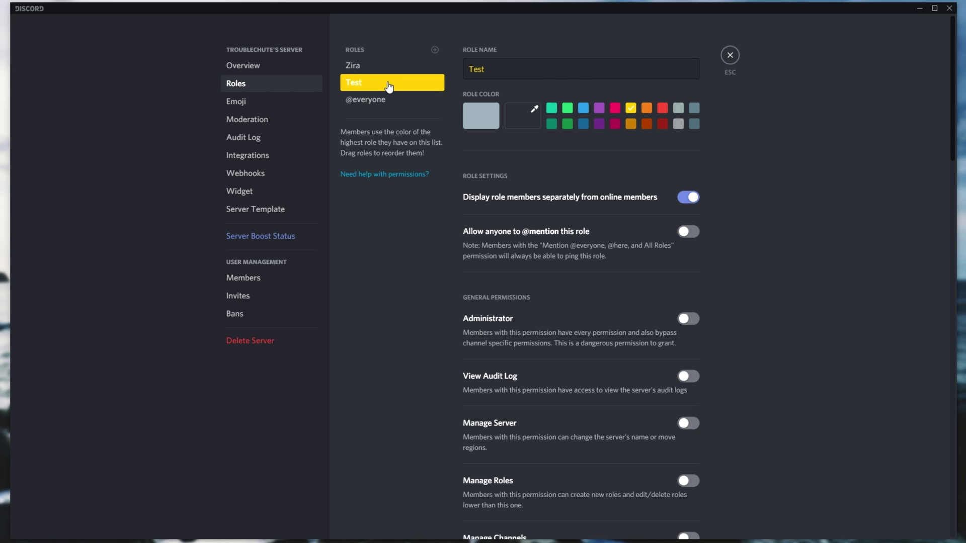
click(730, 56)
- Try the Test role in the z/add command as a mention, a plain name and its copied ID, and clear each
text(@)
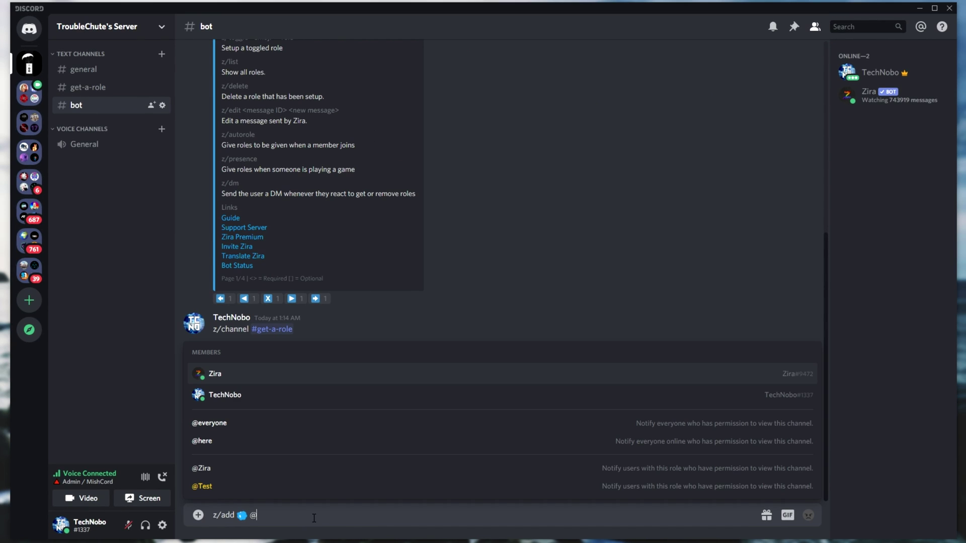
click(284, 492)
drag(307, 515, 250, 516)
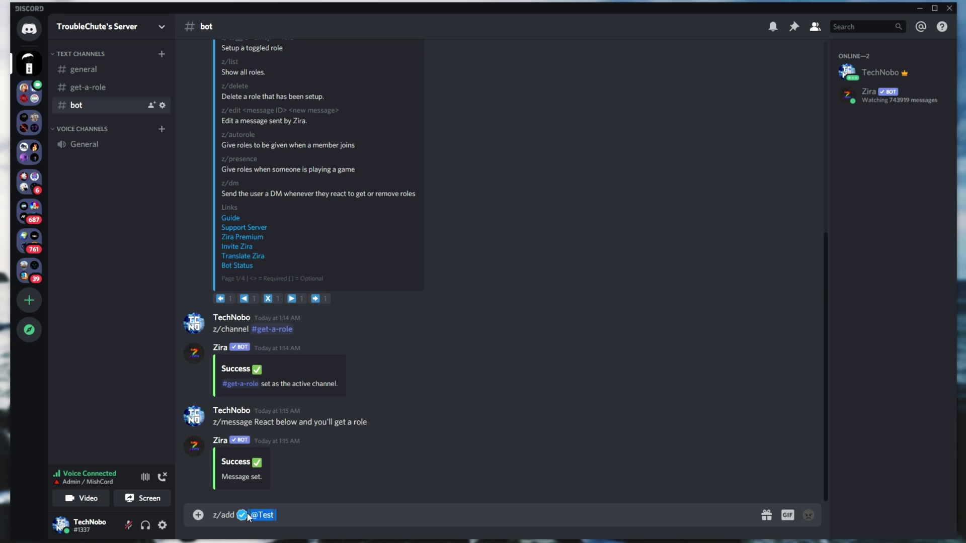
key(BackSpace)
text(Test)
key(ctrl+BackSpace)
key(ctrl+v)
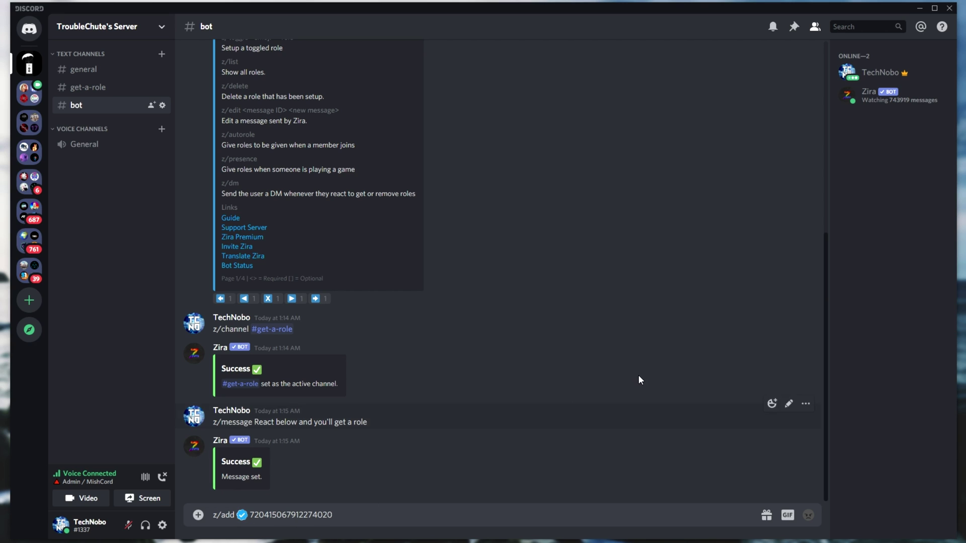
key(ctrl+BackSpace)
text(@Te)
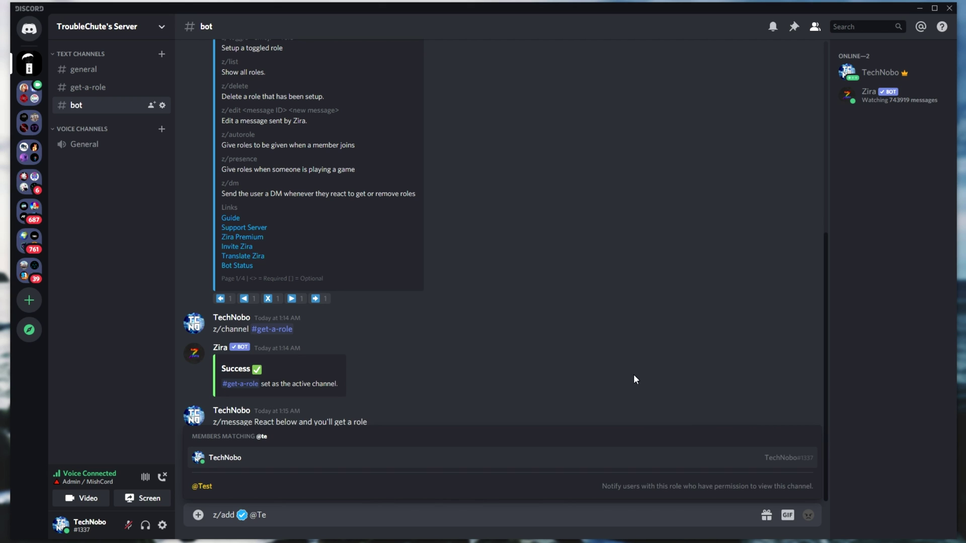
click(418, 486)
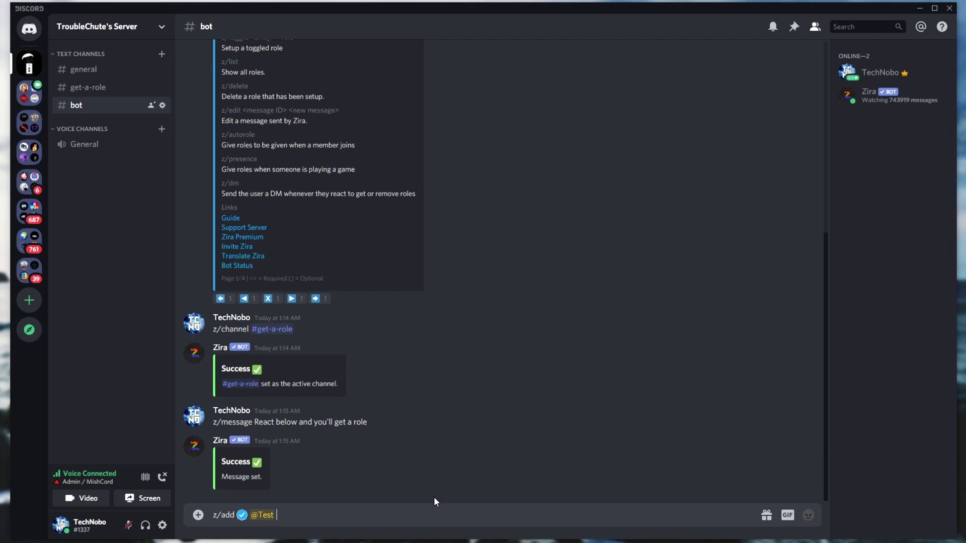
key(Return)
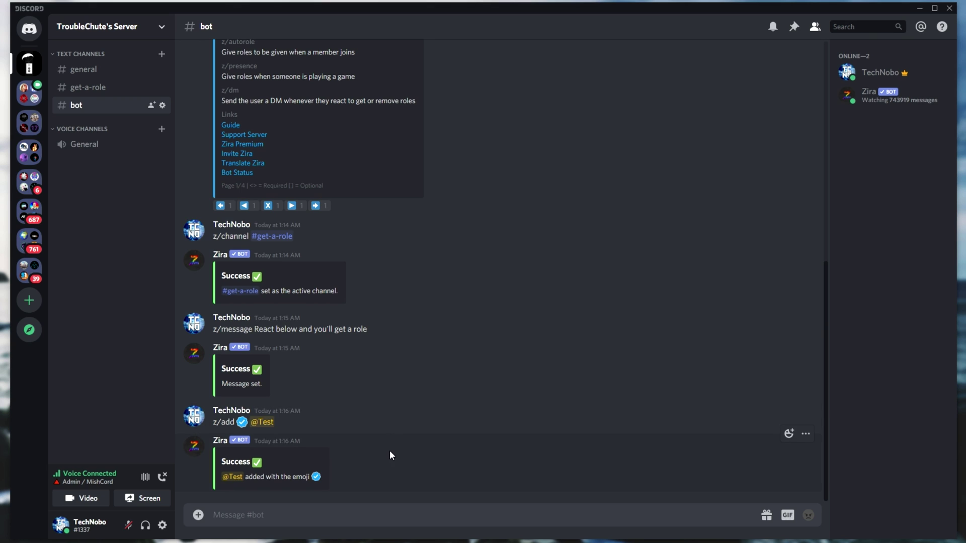
- Test the blue checkmark reaction in get-a-role by adding it, viewing the member's assigned roles and removing it again
click(115, 88)
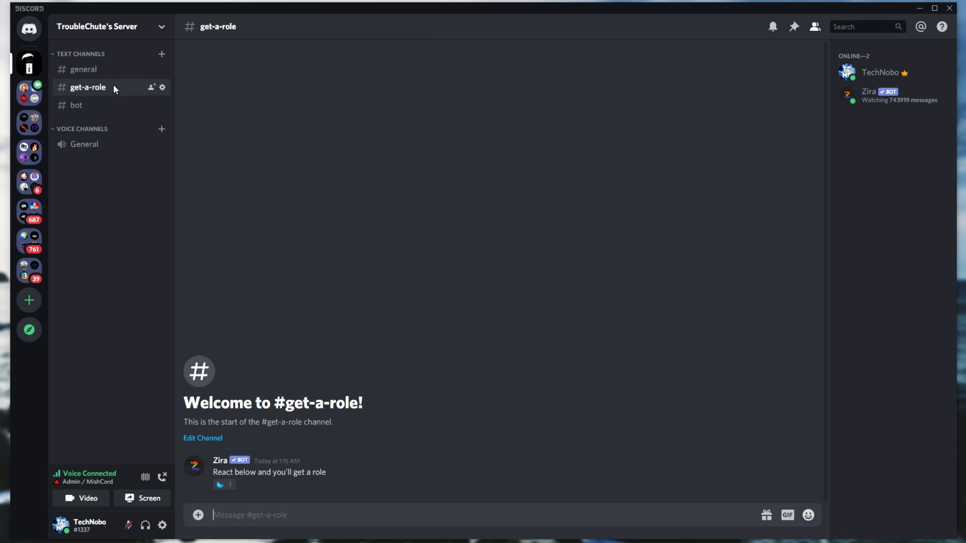
click(221, 486)
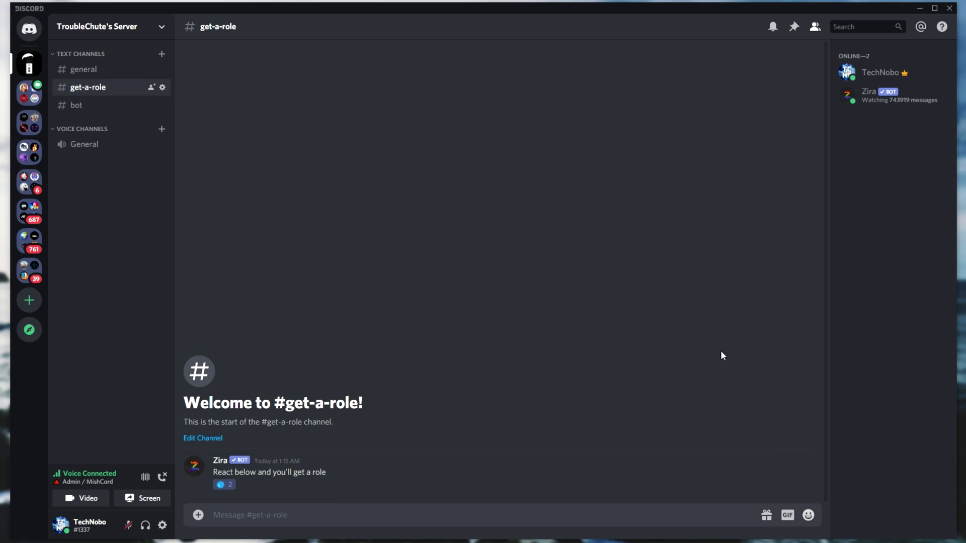
click(893, 74)
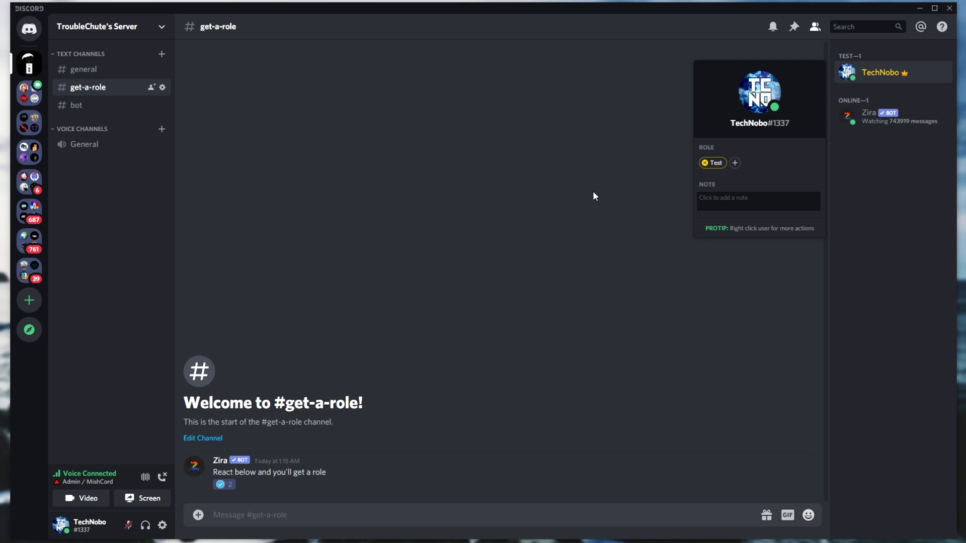
click(221, 485)
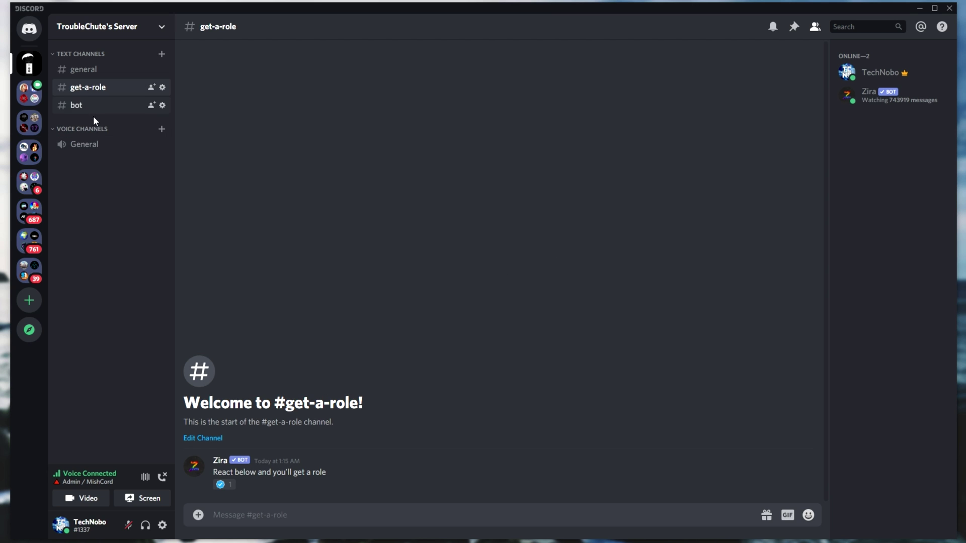
click(108, 26)
click(91, 95)
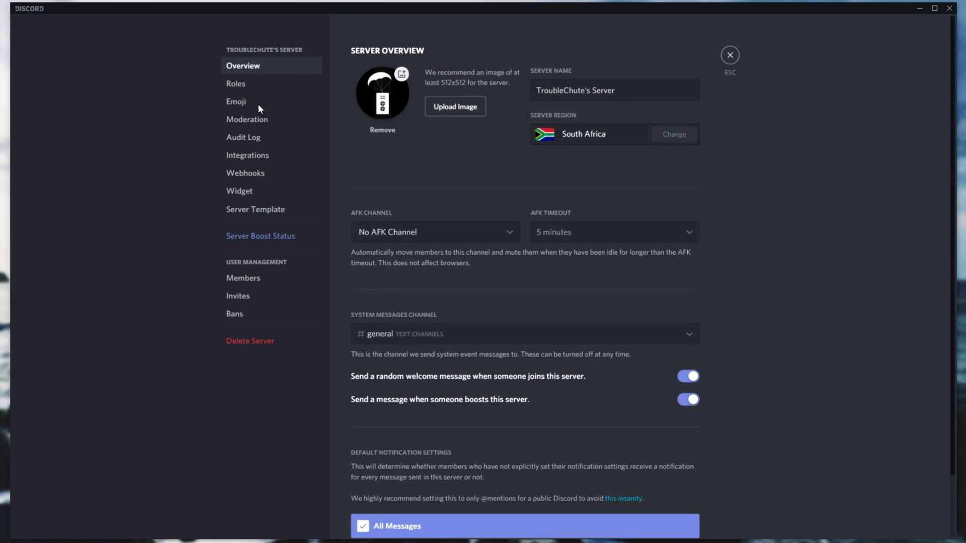
click(259, 137)
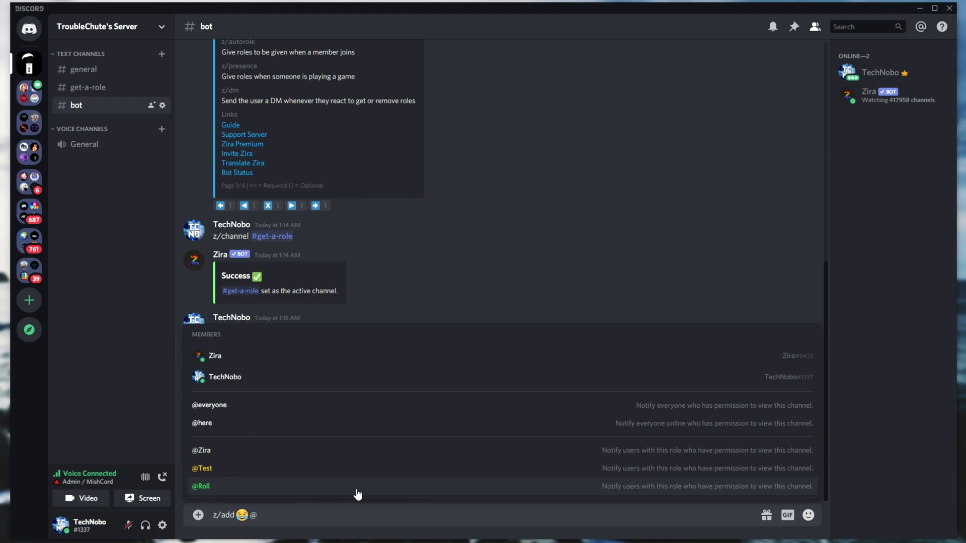
click(353, 492)
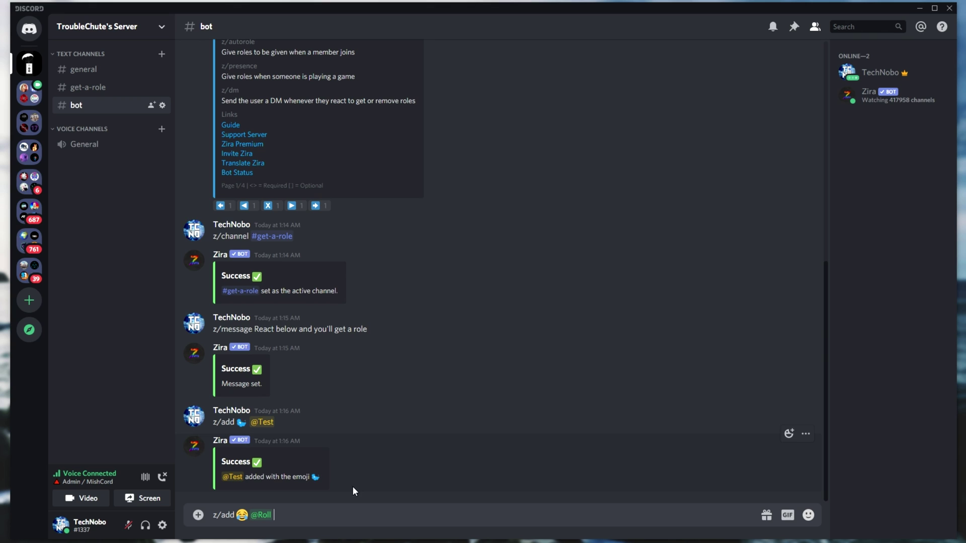
key(Return)
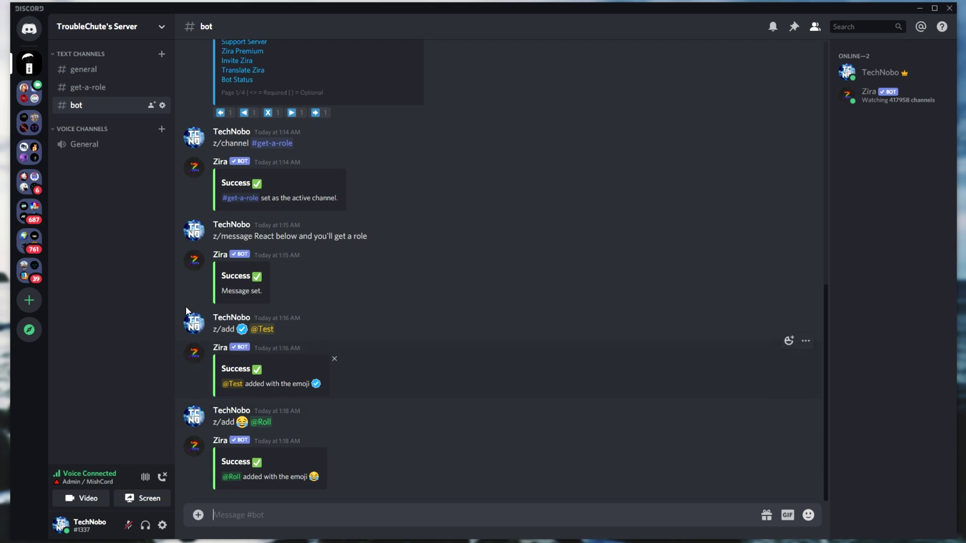
- Review the get-a-role message and its two emoji reactions
click(93, 87)
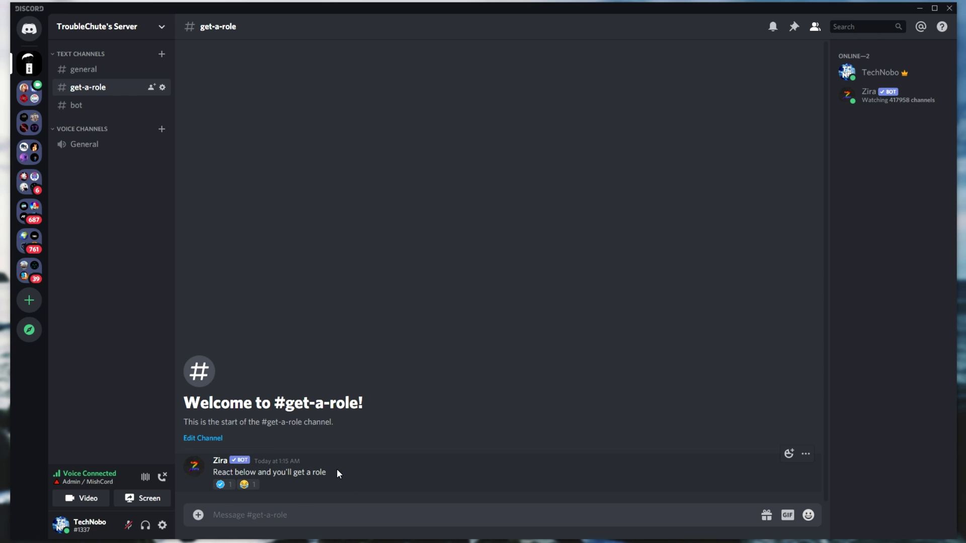
drag(344, 477, 210, 470)
click(347, 481)
- Send z/message with a downward arrow and Click below for role in the bot channel, and view the new message in get-a-role
click(101, 108)
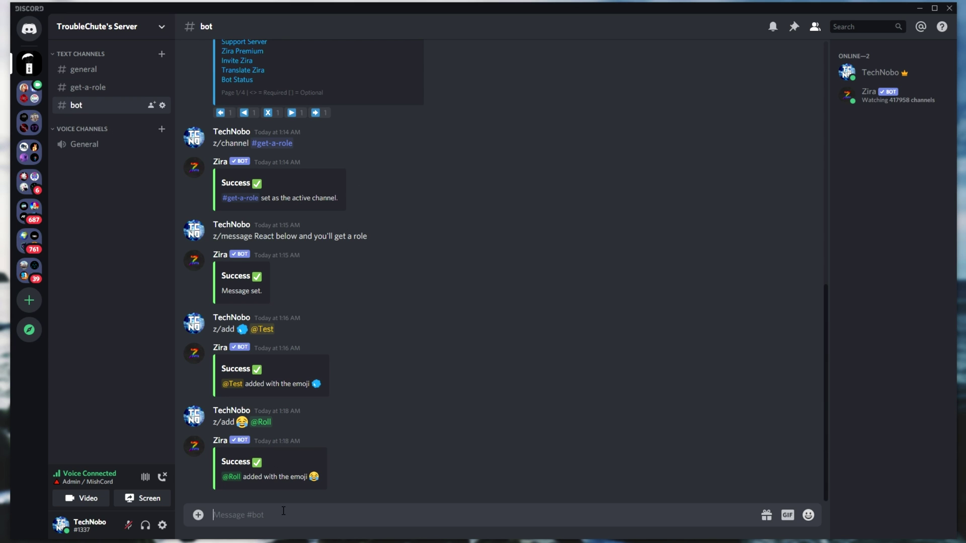
text(z/message)
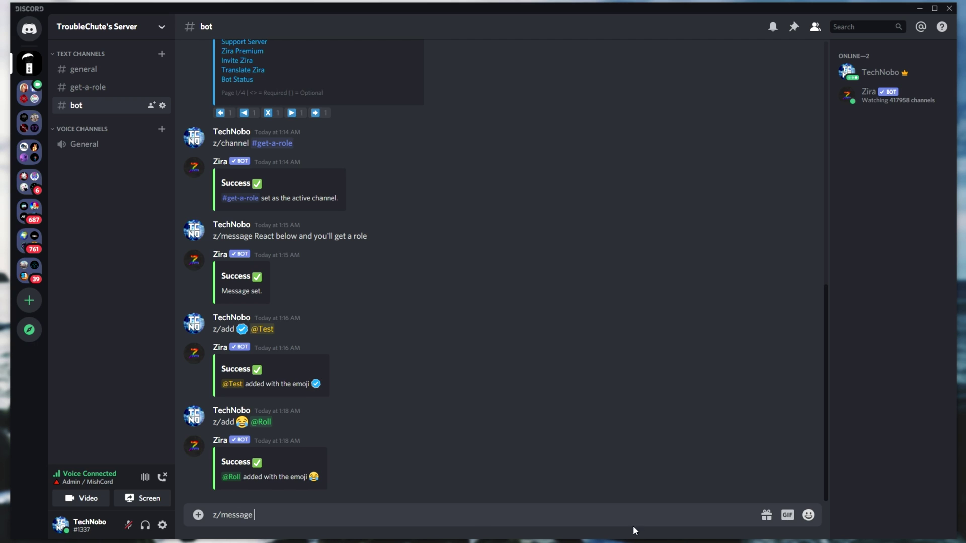
key(ctrl+v)
text(Click below for role)
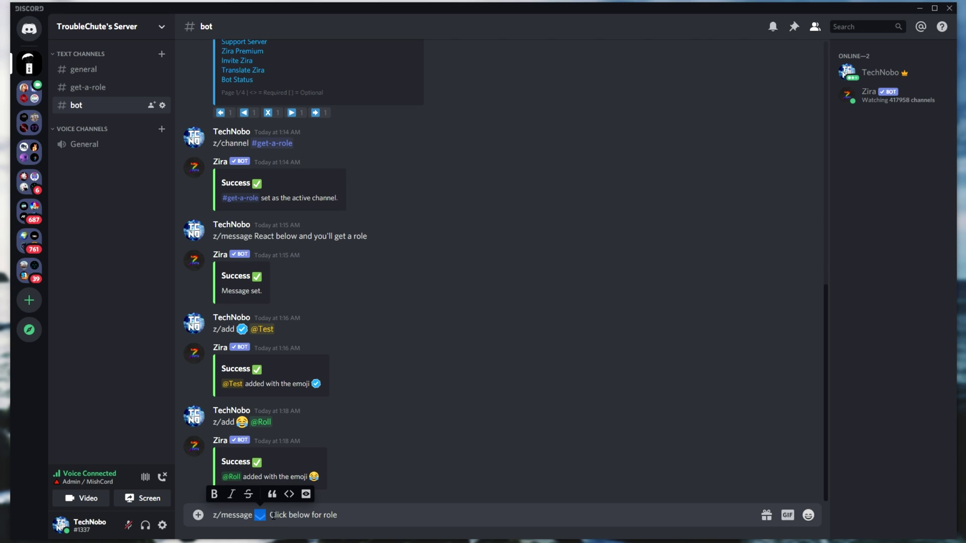
click(303, 515)
key(Return)
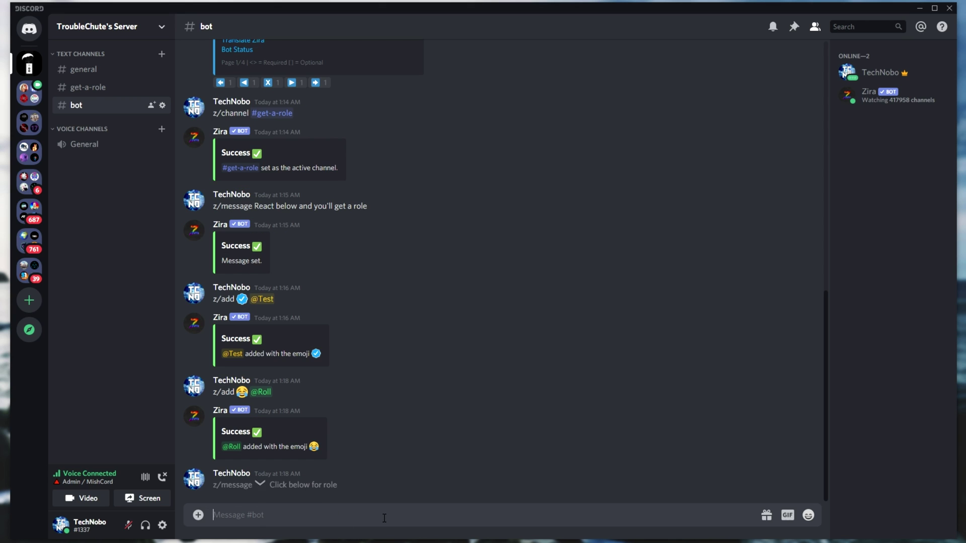
click(86, 88)
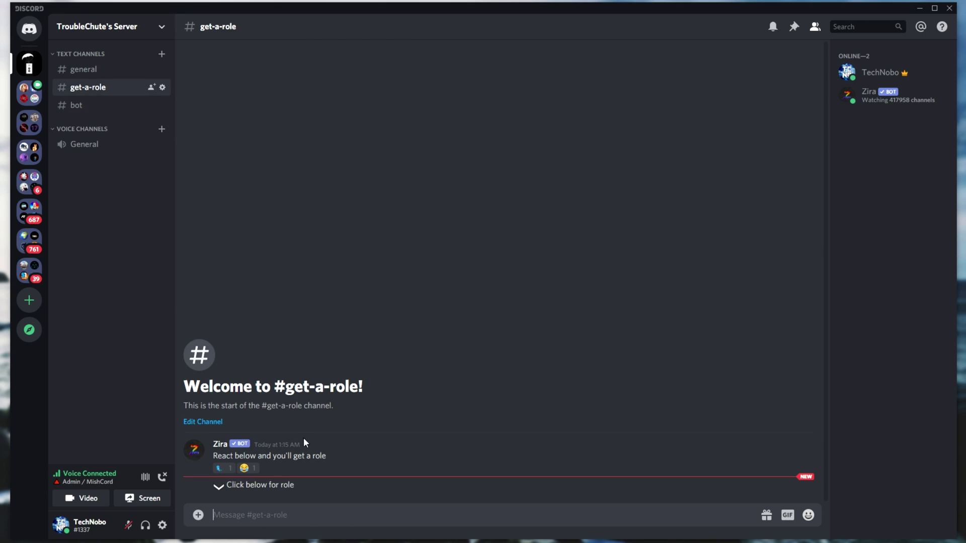
drag(230, 490, 328, 486)
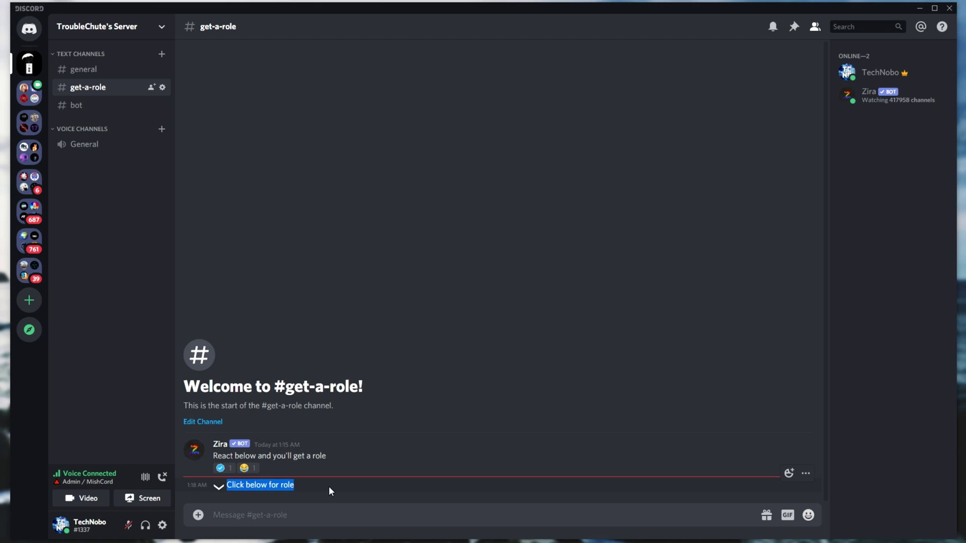
- Create a pink role named Test 2 in the server's role settings and return to the bot channel
click(131, 103)
click(106, 96)
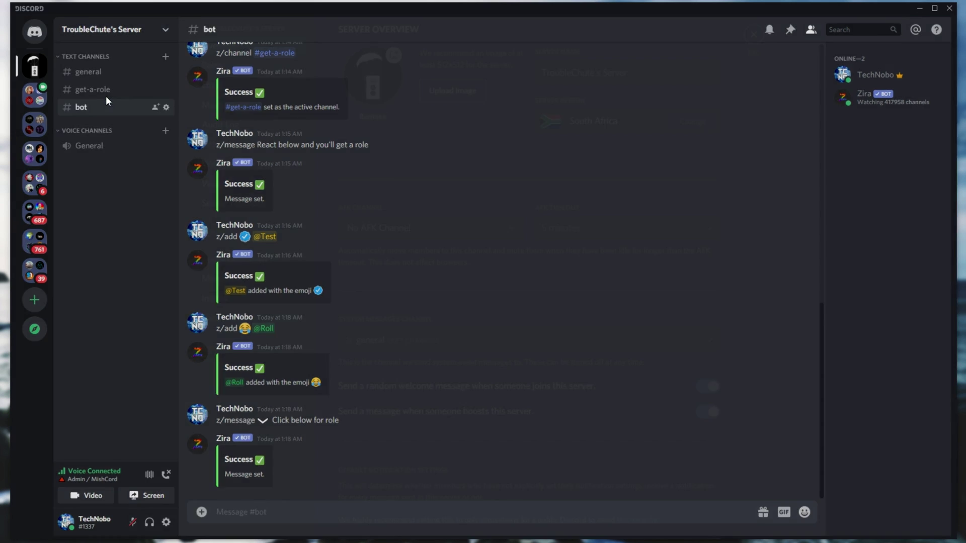
click(257, 83)
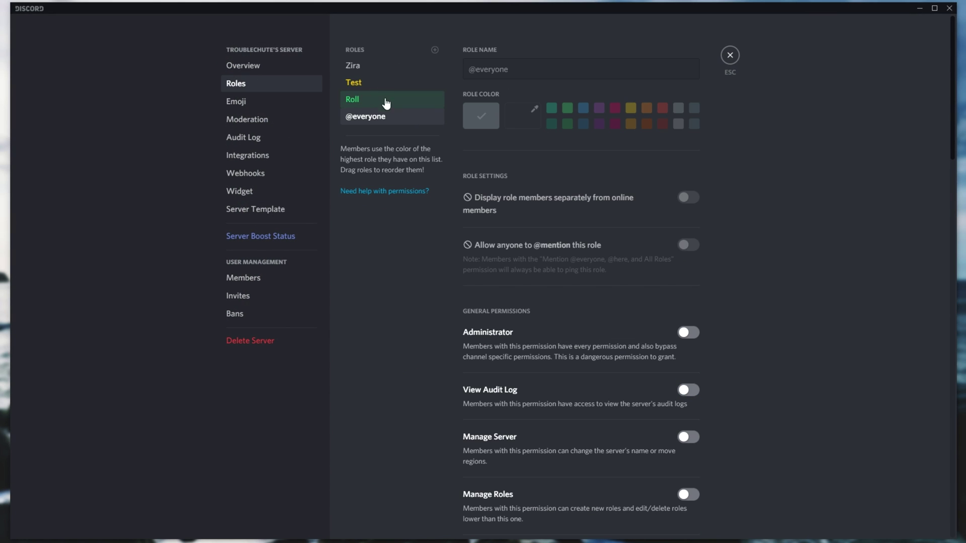
click(729, 64)
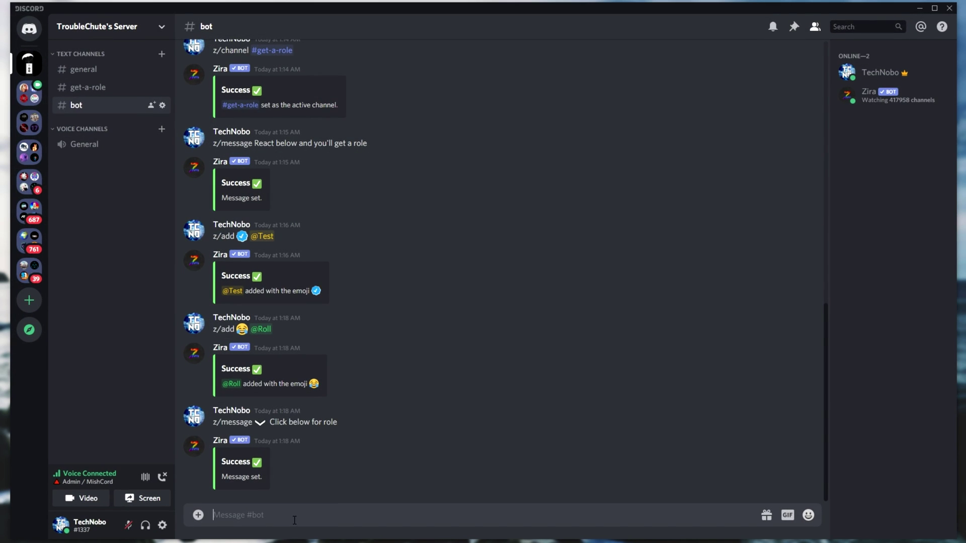
text(z/ad)
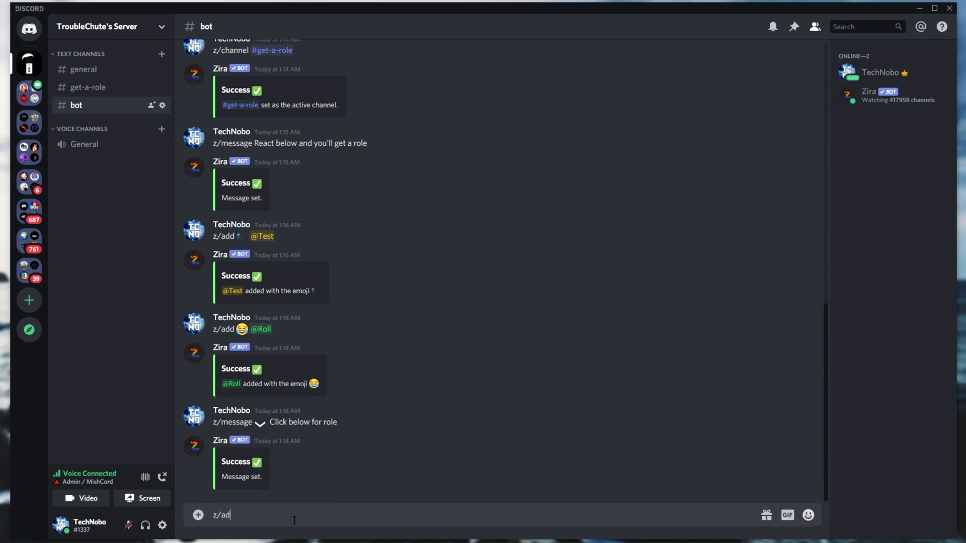
text(d:flag_za: @)
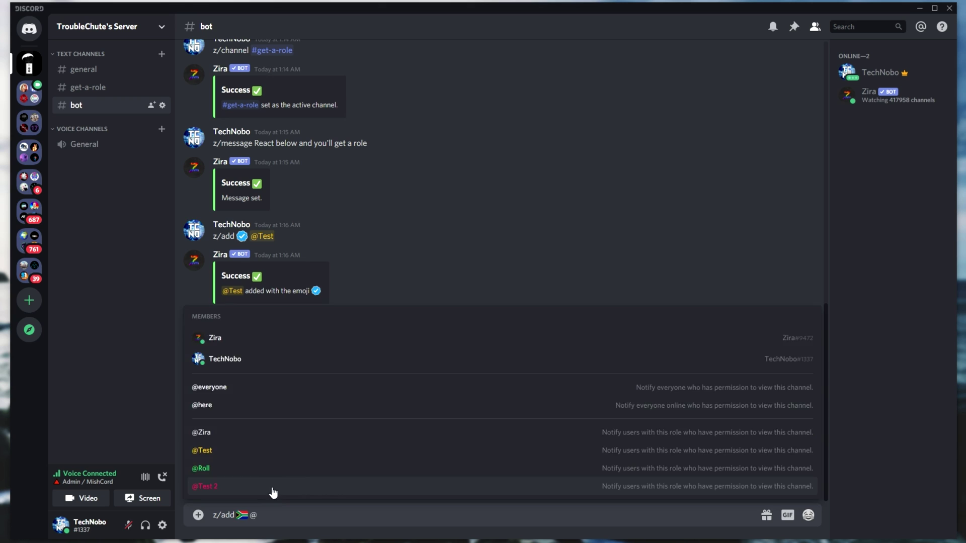
click(271, 493)
key(Return)
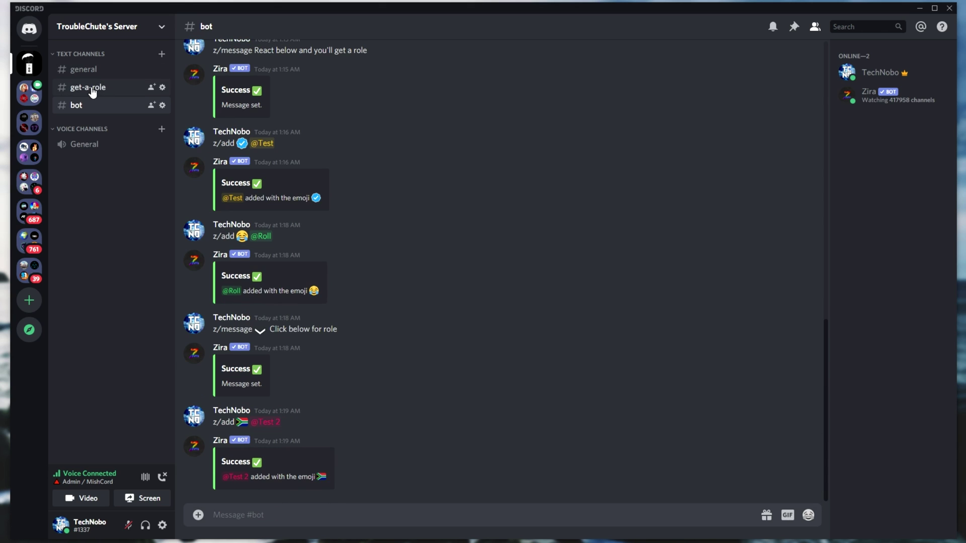
- Add the blue checkmark, 😂 and South African flag reactions in get-a-role and check the member's assigned roles
click(92, 87)
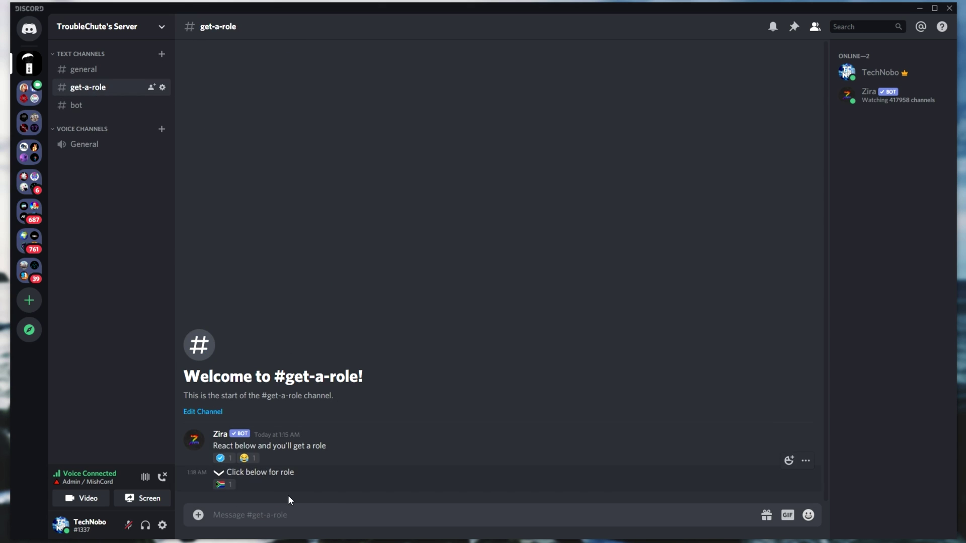
click(224, 461)
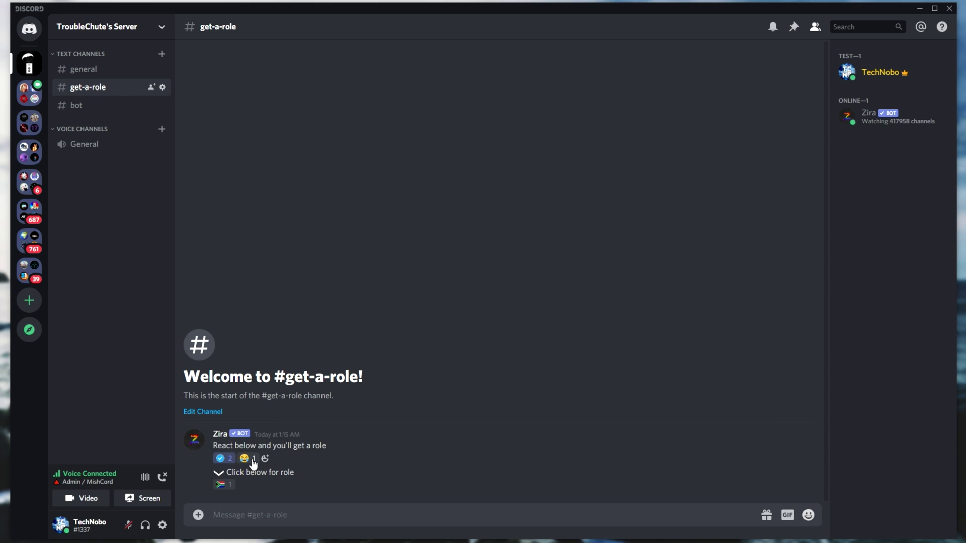
click(227, 486)
click(859, 74)
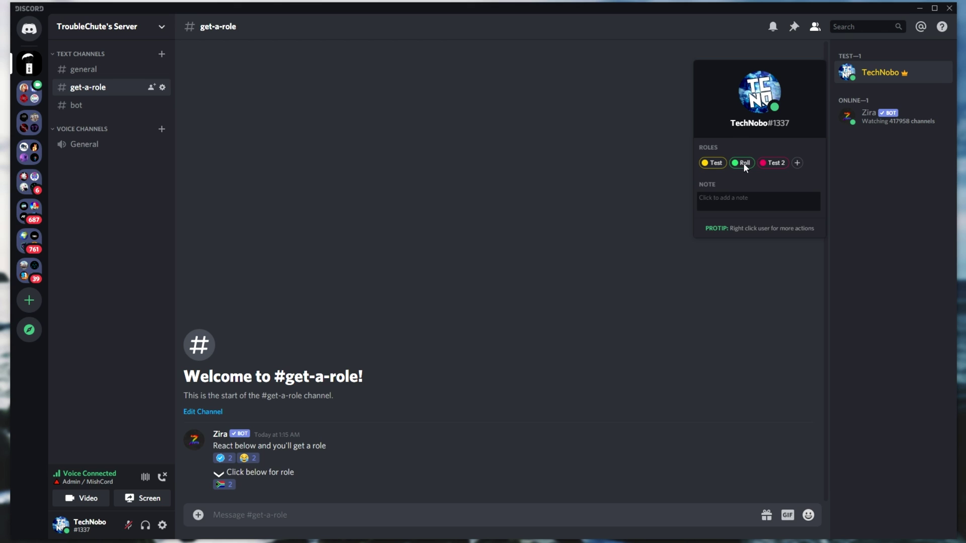
click(456, 331)
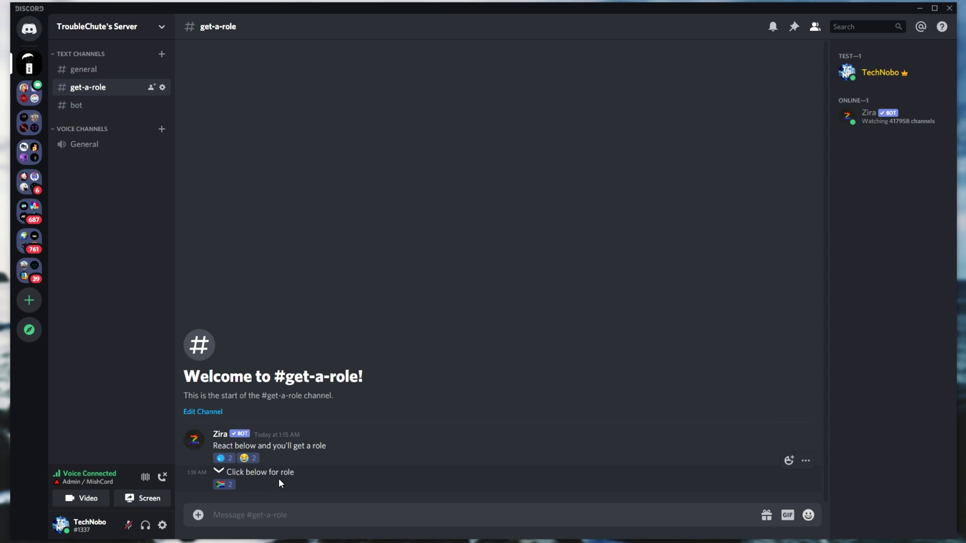
right_click(300, 473)
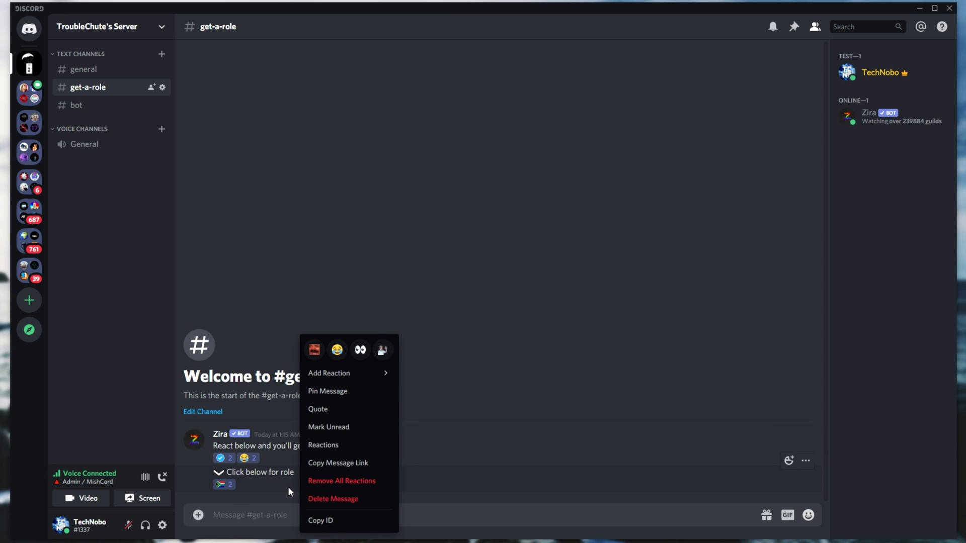
click(285, 463)
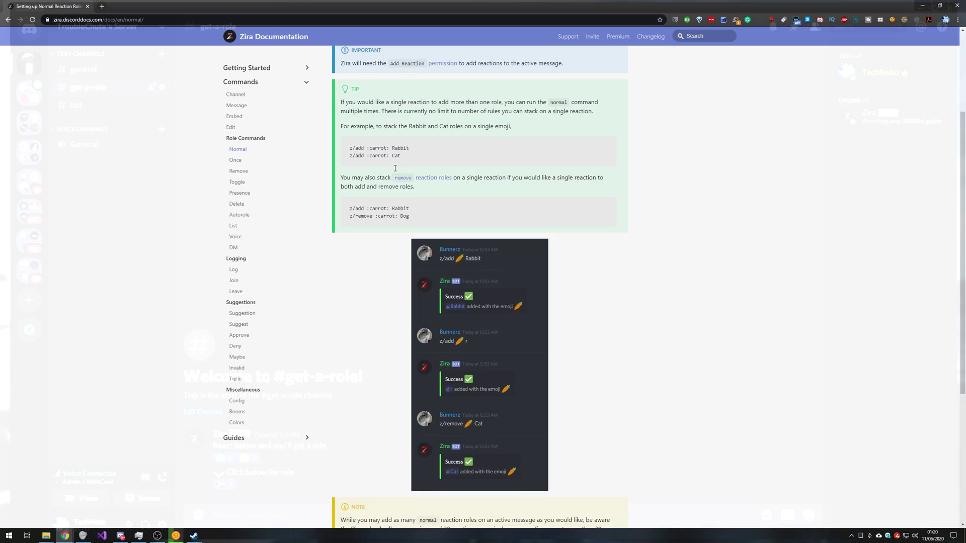
- Review the Zira documentation on stacking several roles on a single reaction, and minimize the Discord window
scroll(433, 161, up, 3)
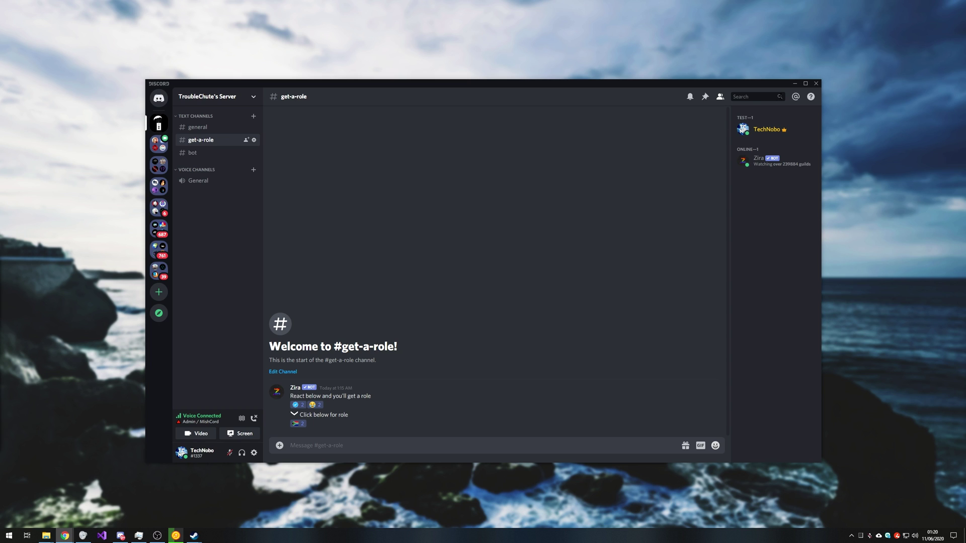
click(795, 84)
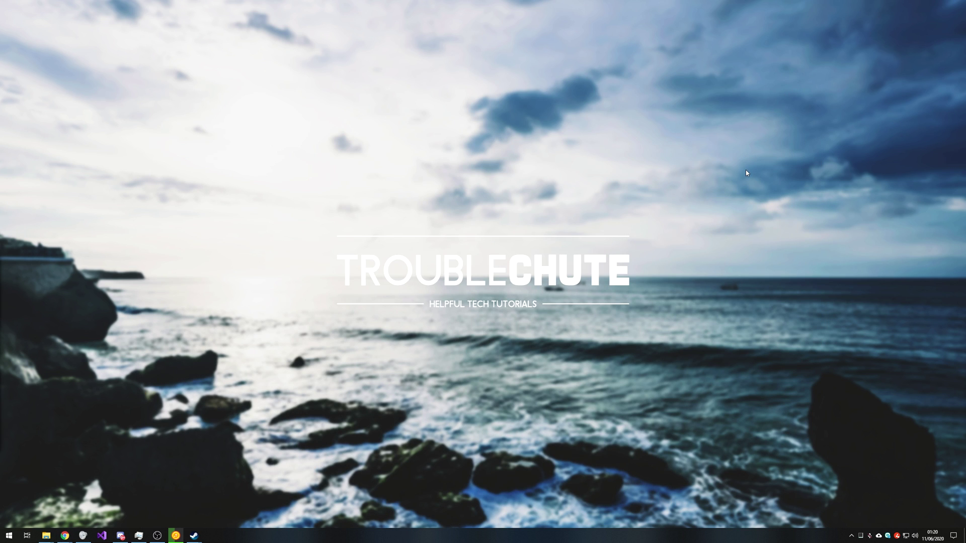